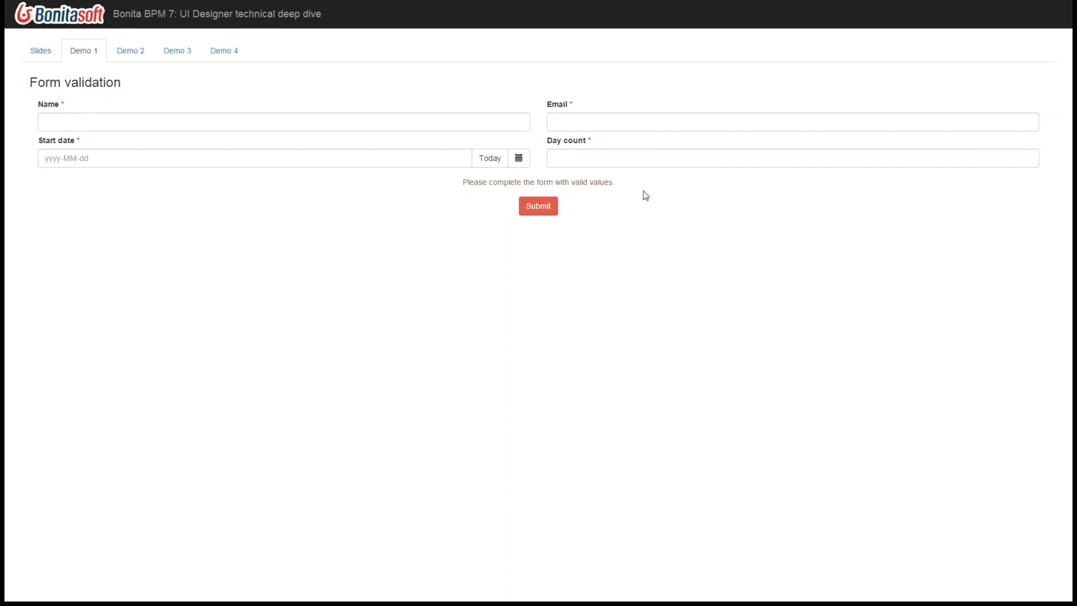
- Enter the trial value "ezr" as the name and the invalid value "sdfds" as the email
{"action": "left_click_drag", "start_coordinate": [617, 184], "coordinate": [447, 183]}
{"action": "left_click", "coordinate": [442, 194]}
{"action": "left_click", "coordinate": [133, 119]}
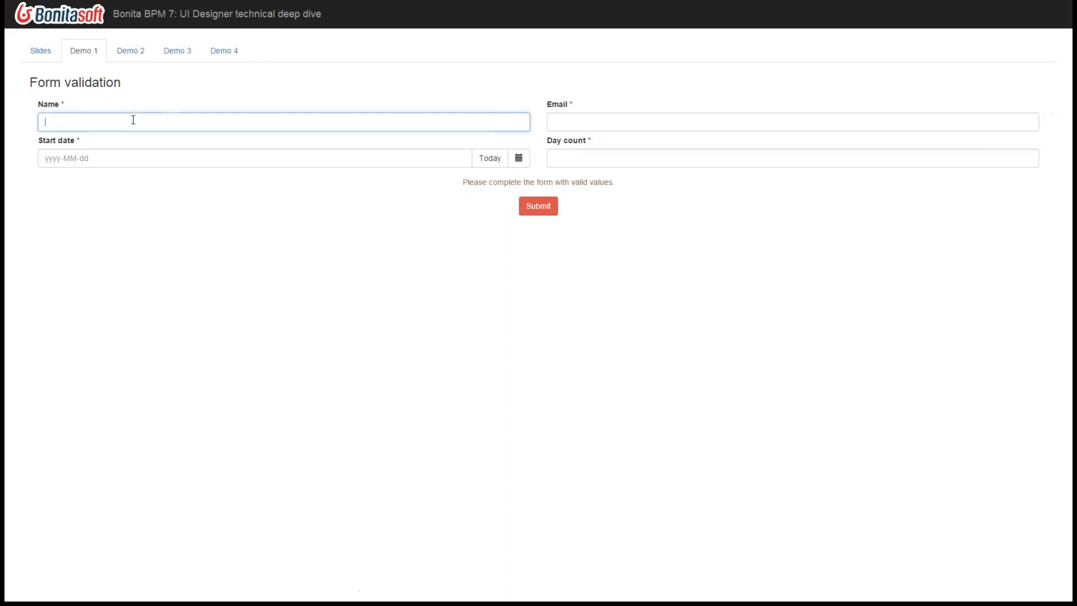
{"action": "type", "text": "ezr"}
{"action": "left_click", "coordinate": [166, 188]}
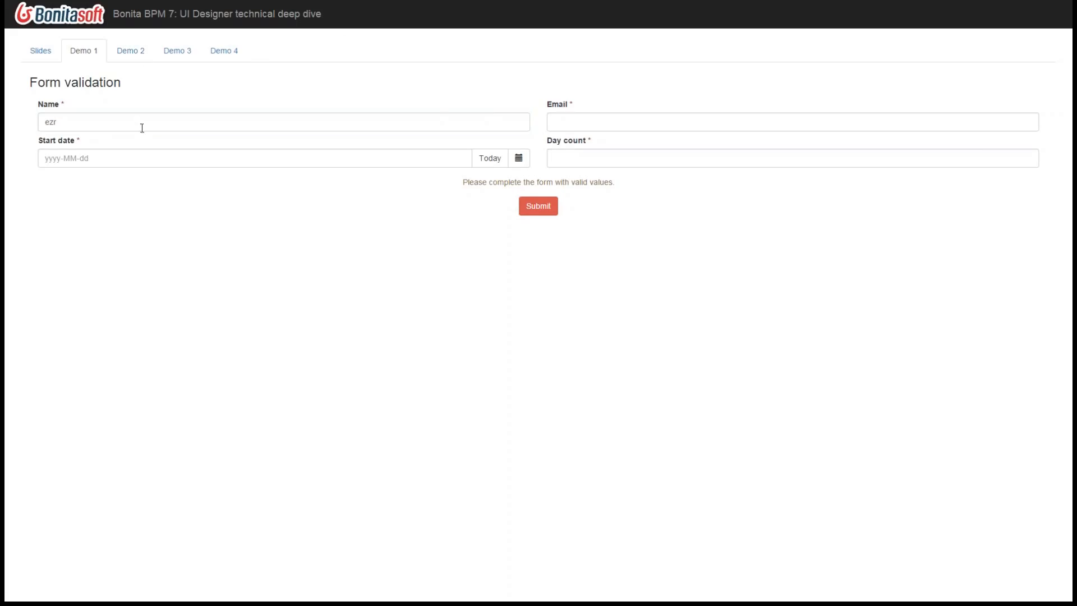
{"action": "left_click", "coordinate": [651, 120]}
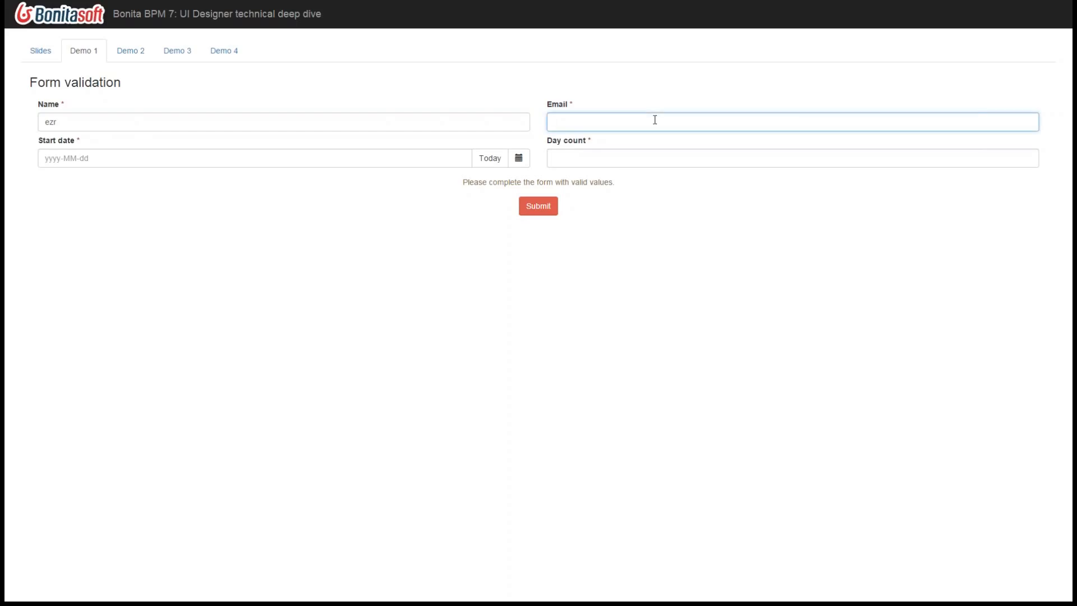
{"action": "type", "text": "sdfds"}
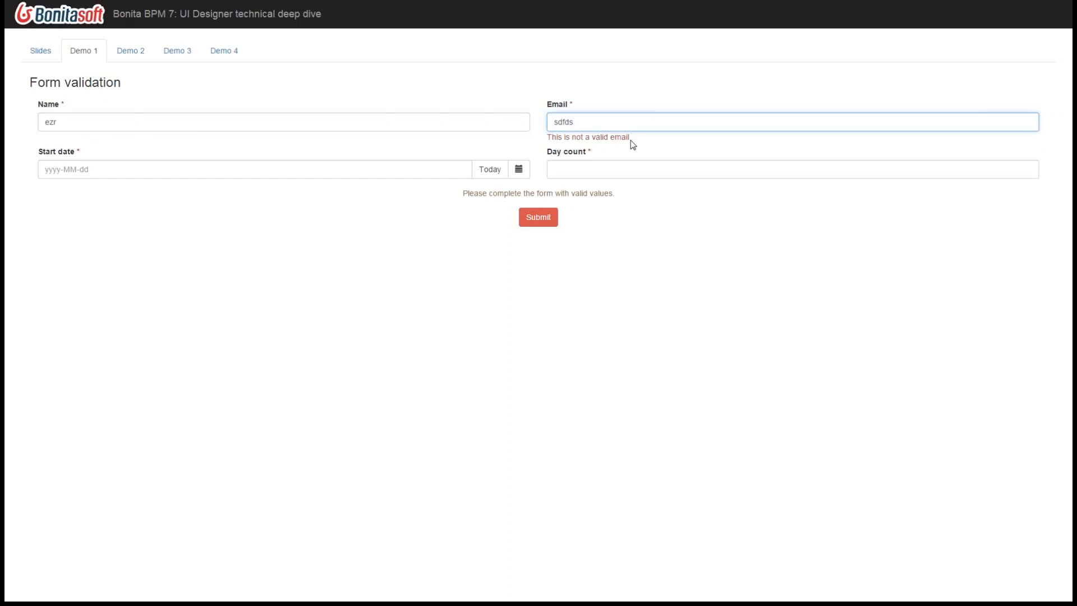
- Empty the required Name field to test its validation
{"action": "left_click", "coordinate": [192, 125]}
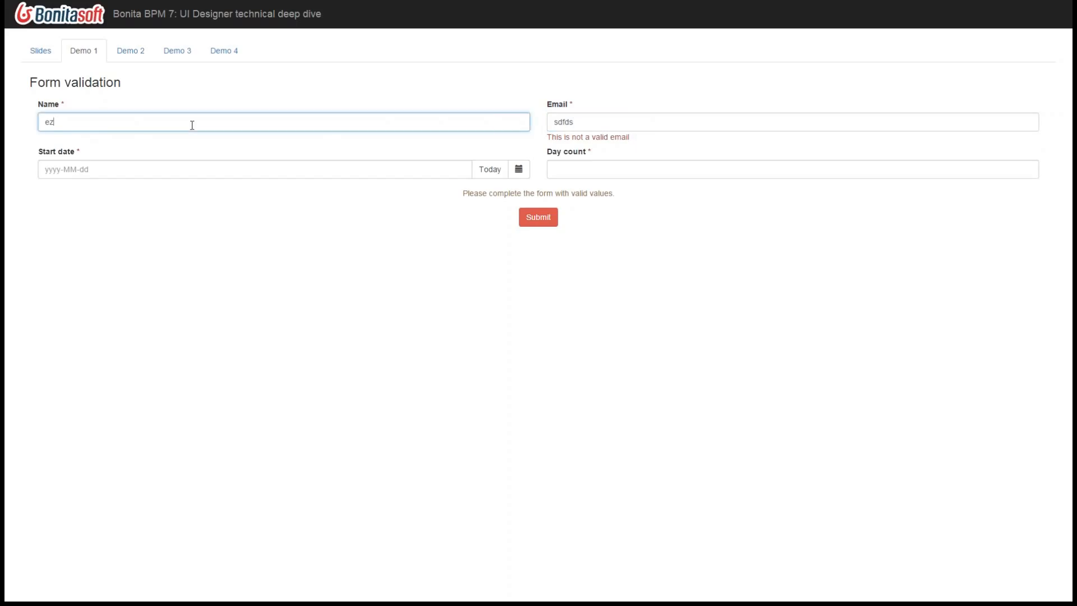
{"action": "type", "text": "ez"}
{"action": "key", "text": "BackSpace"}
{"action": "key", "text": "BackSpace"}
{"action": "left_click", "coordinate": [191, 264]}
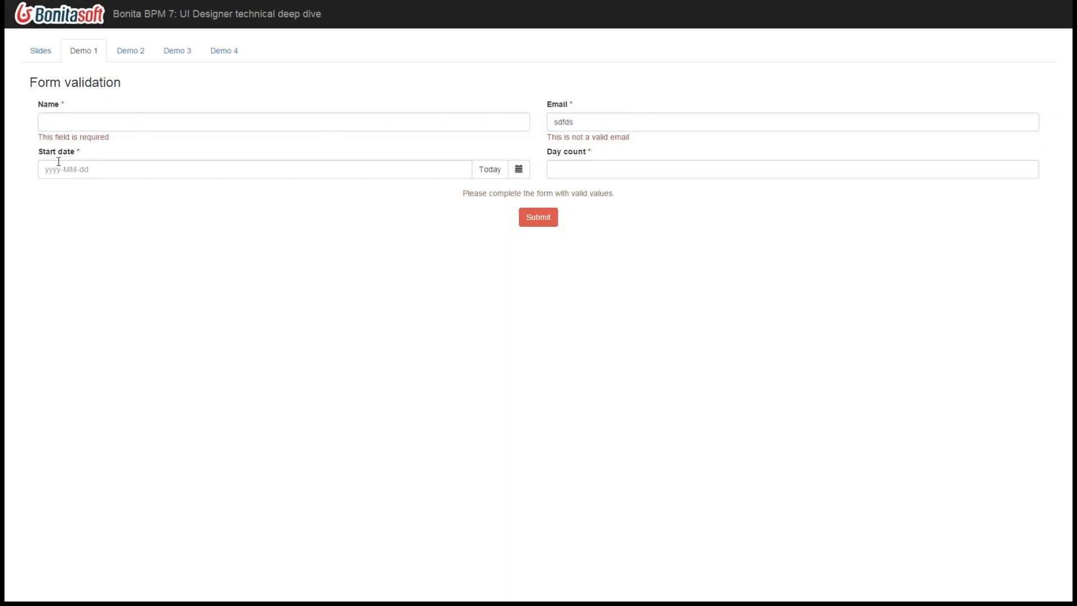
- Fill in the person's name and a valid email address in the form
{"action": "left_click", "coordinate": [139, 121]}
{"action": "type", "text": "Philippe"}
{"action": "key", "text": "Tab"}
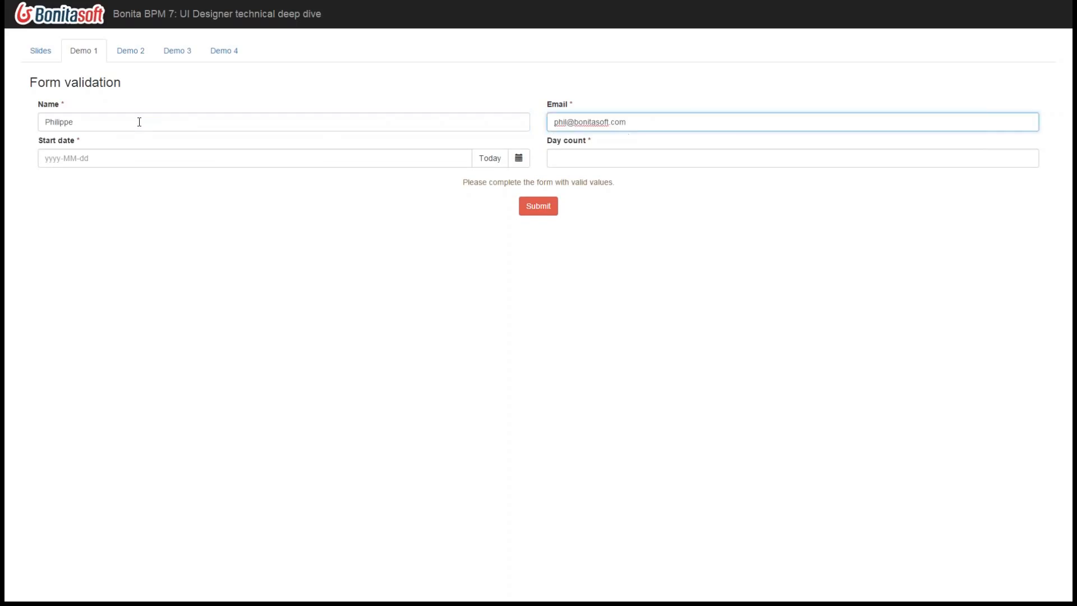
{"action": "left_click", "coordinate": [547, 355]}
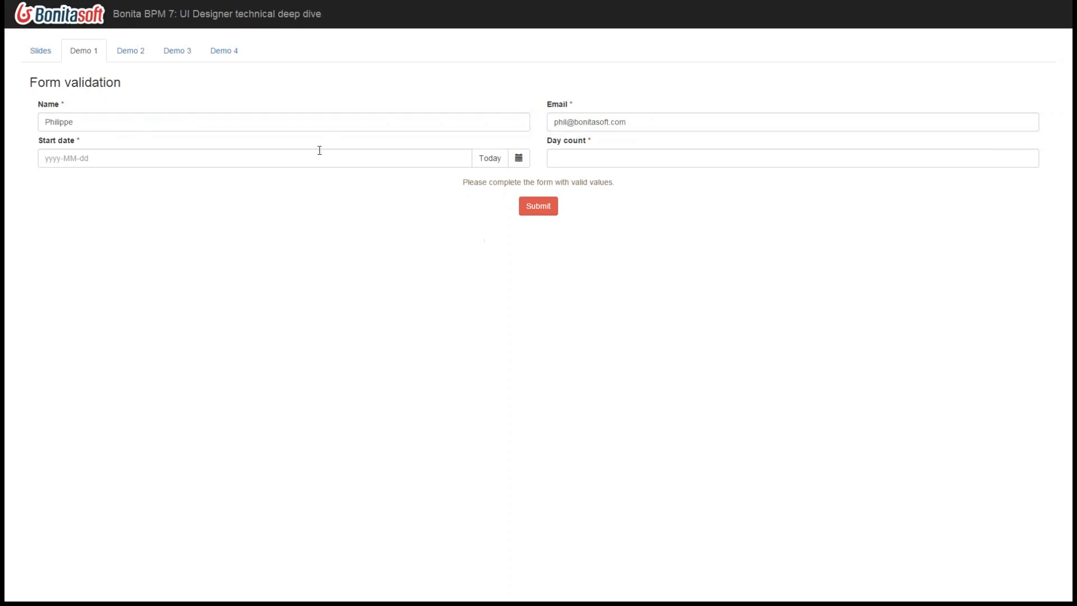
- Try today's date, 2015-07-21, as the start date and highlight the validation message below it
{"action": "left_click", "coordinate": [134, 159]}
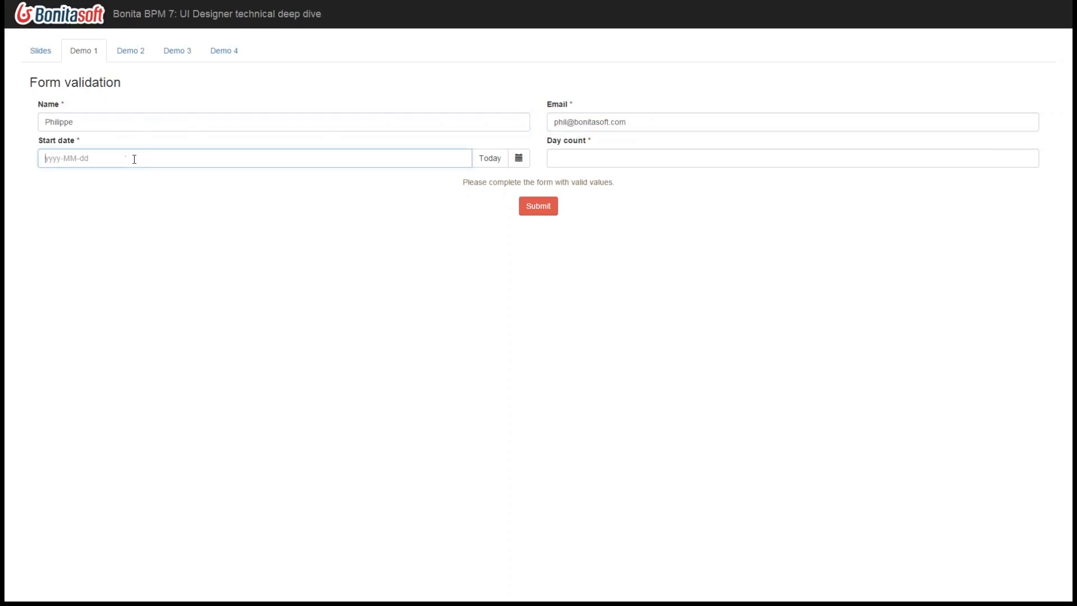
{"action": "left_click", "coordinate": [491, 159]}
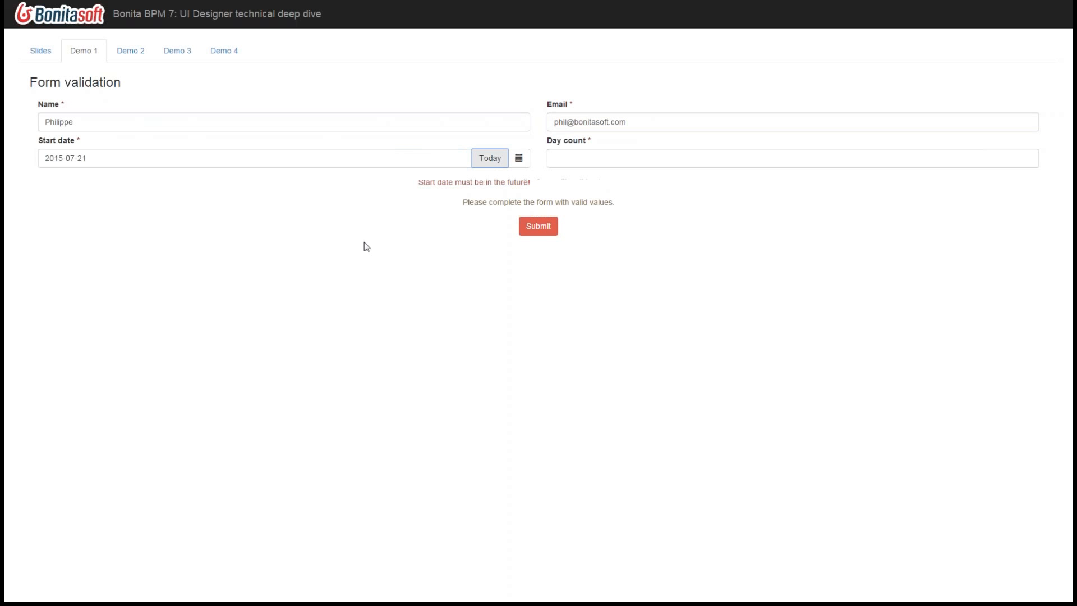
{"action": "left_click_drag", "start_coordinate": [428, 199], "coordinate": [530, 183]}
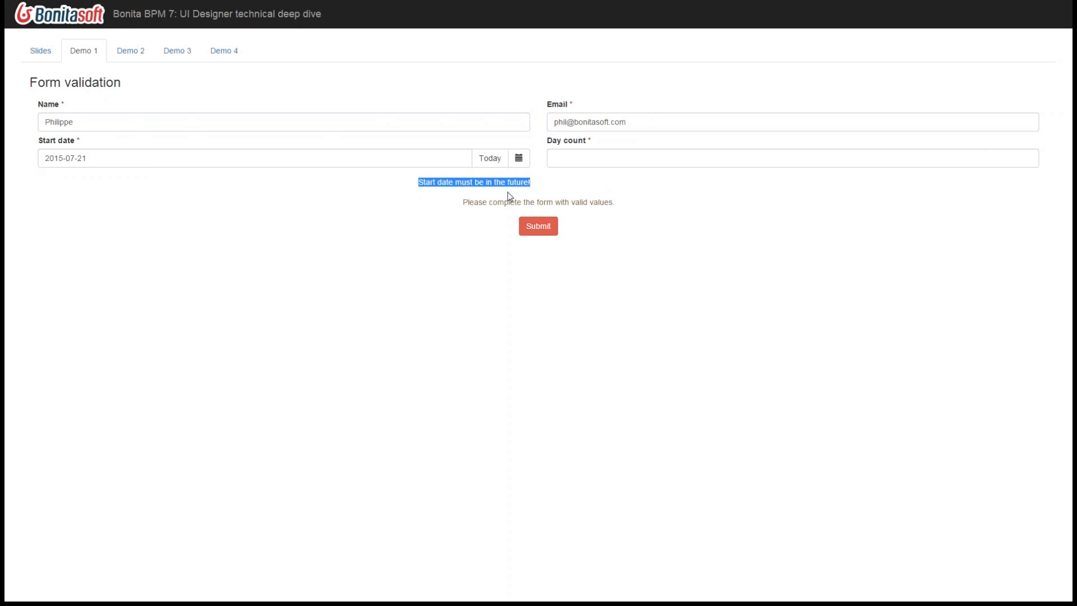
{"action": "left_click", "coordinate": [246, 213]}
- Choose 22 July 2015 as the start date from the calendar
{"action": "left_click", "coordinate": [520, 159]}
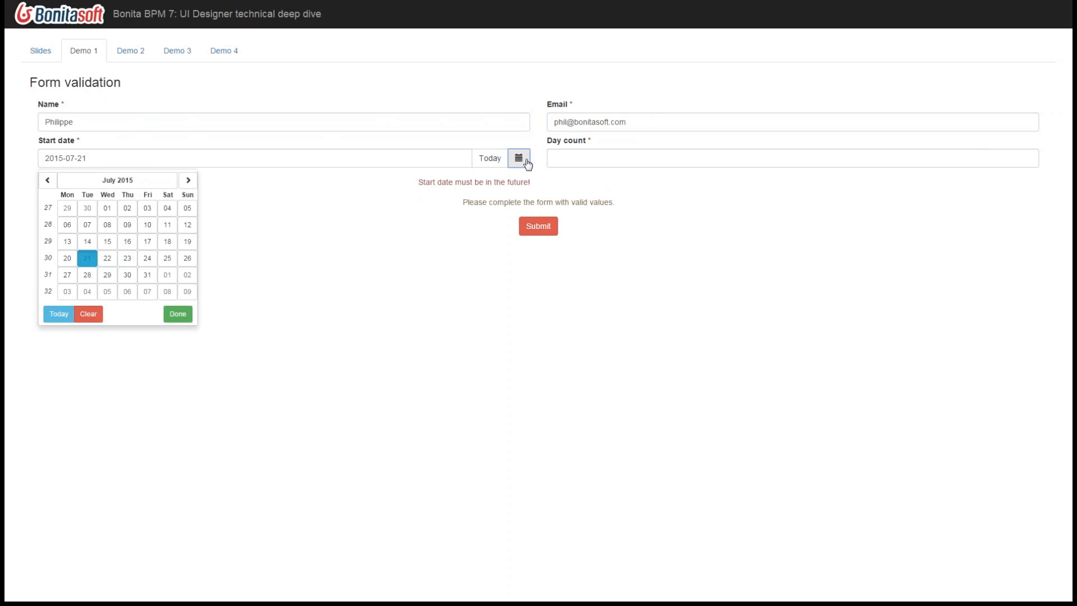
{"action": "left_click", "coordinate": [111, 262]}
{"action": "left_click", "coordinate": [410, 240]}
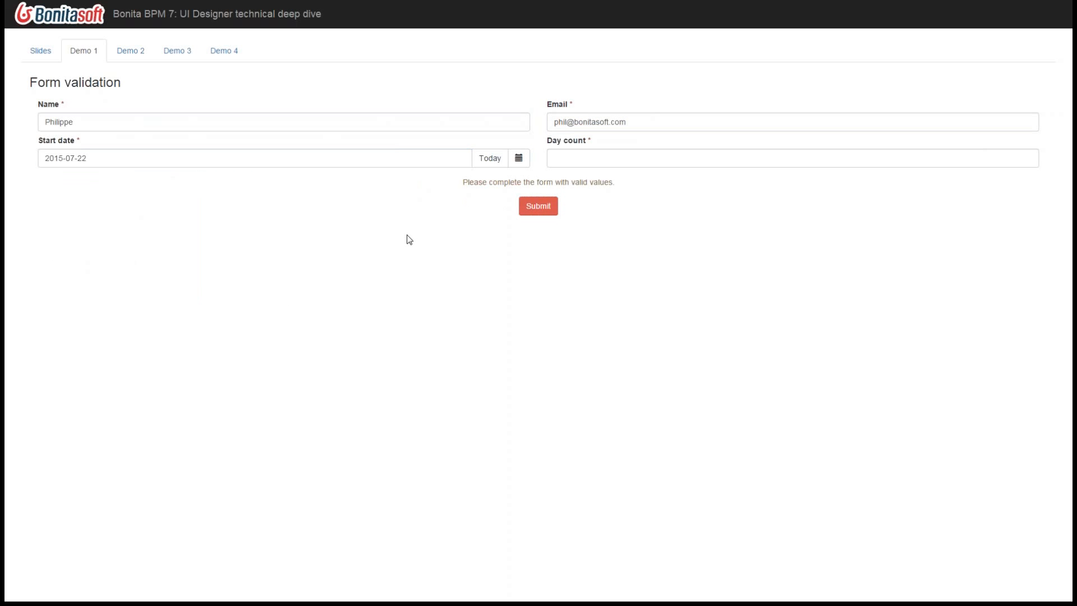
- Try a day count of 0, and raise it to 1
{"action": "left_click", "coordinate": [551, 161]}
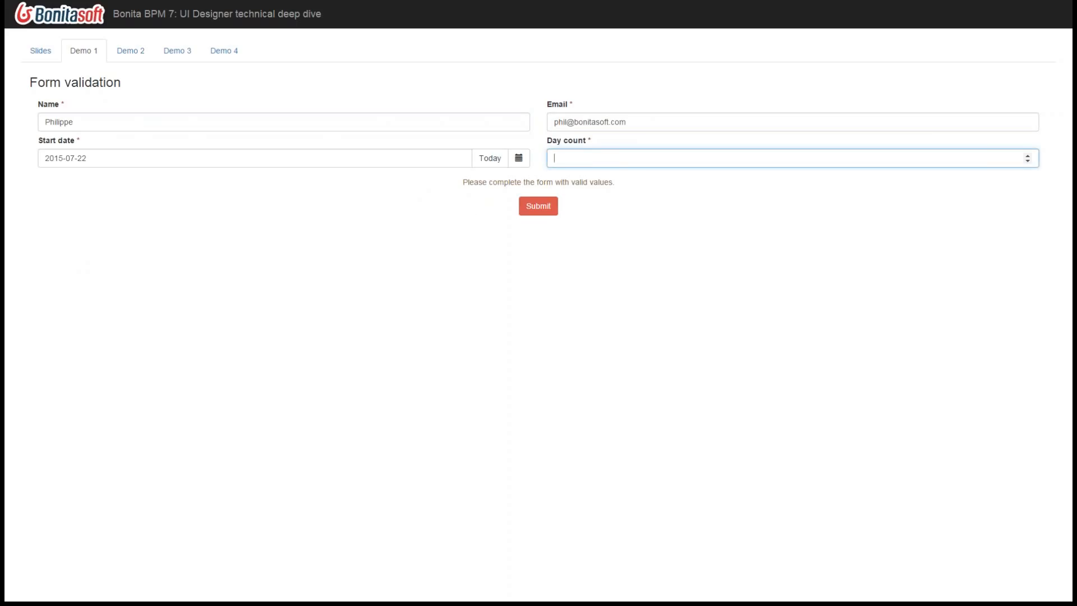
{"action": "type", "text": "0"}
{"action": "left_click", "coordinate": [709, 219]}
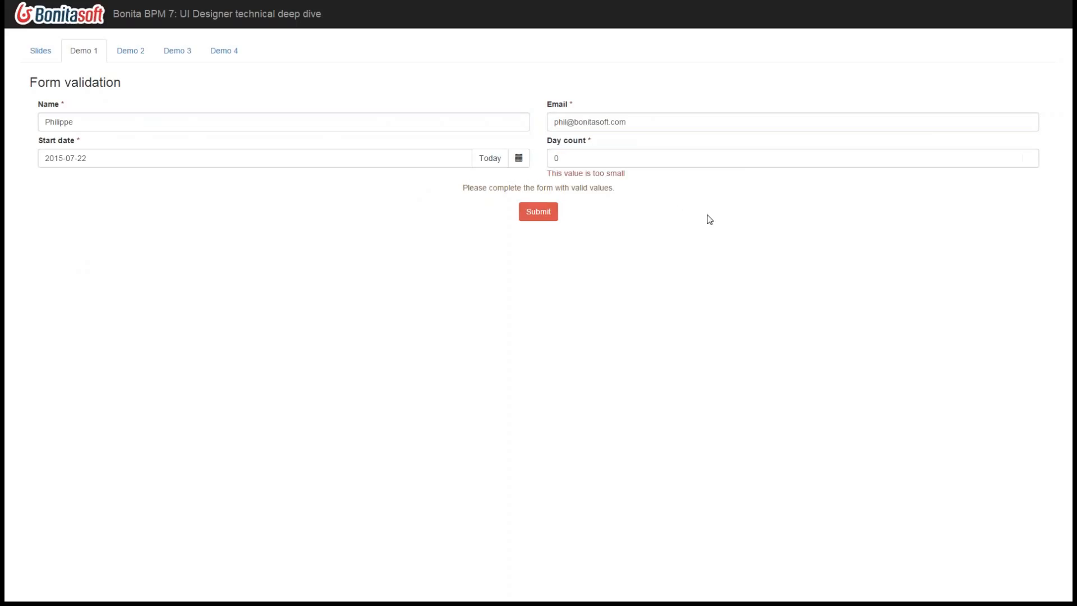
{"action": "left_click", "coordinate": [1031, 155]}
{"action": "left_click", "coordinate": [862, 255]}
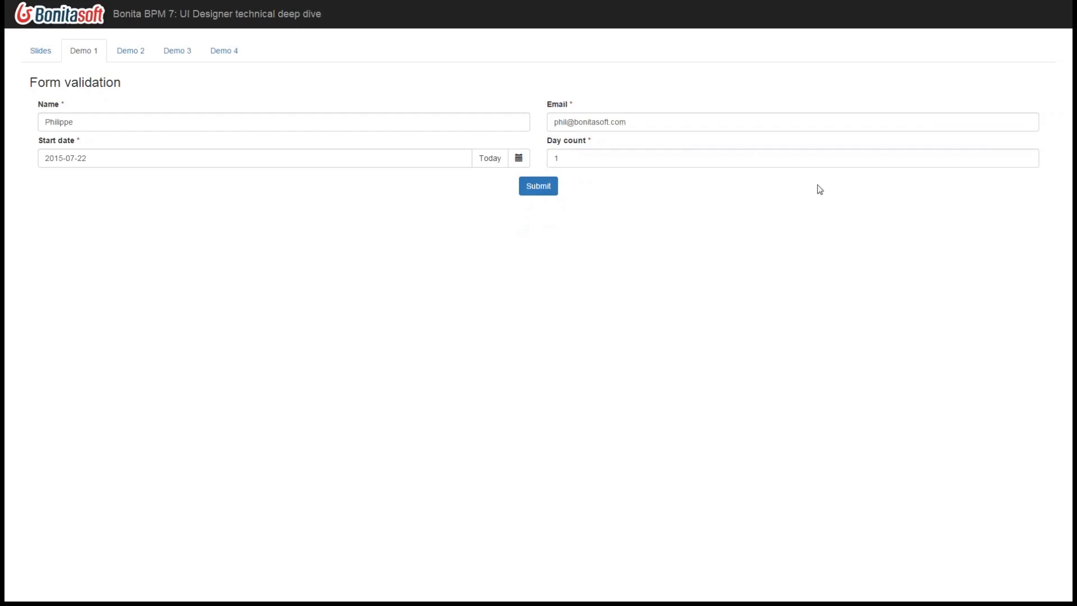
- Replace the day count with 0 to test the minimum value again
{"action": "left_click", "coordinate": [1029, 161]}
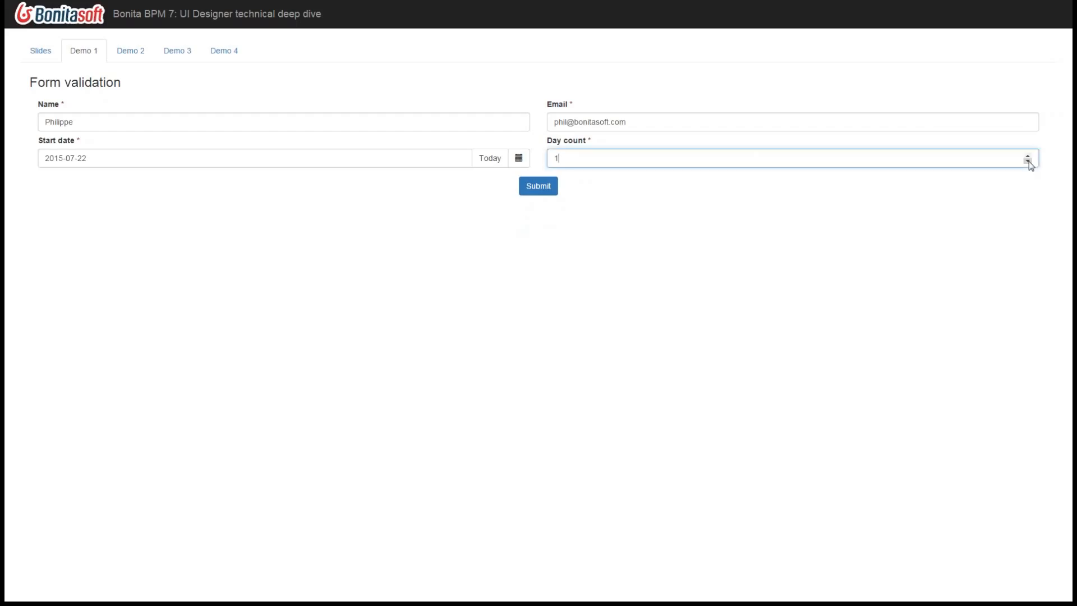
{"action": "left_click_drag", "start_coordinate": [623, 158], "coordinate": [519, 158]}
{"action": "type", "text": "0"}
{"action": "left_click", "coordinate": [586, 220]}
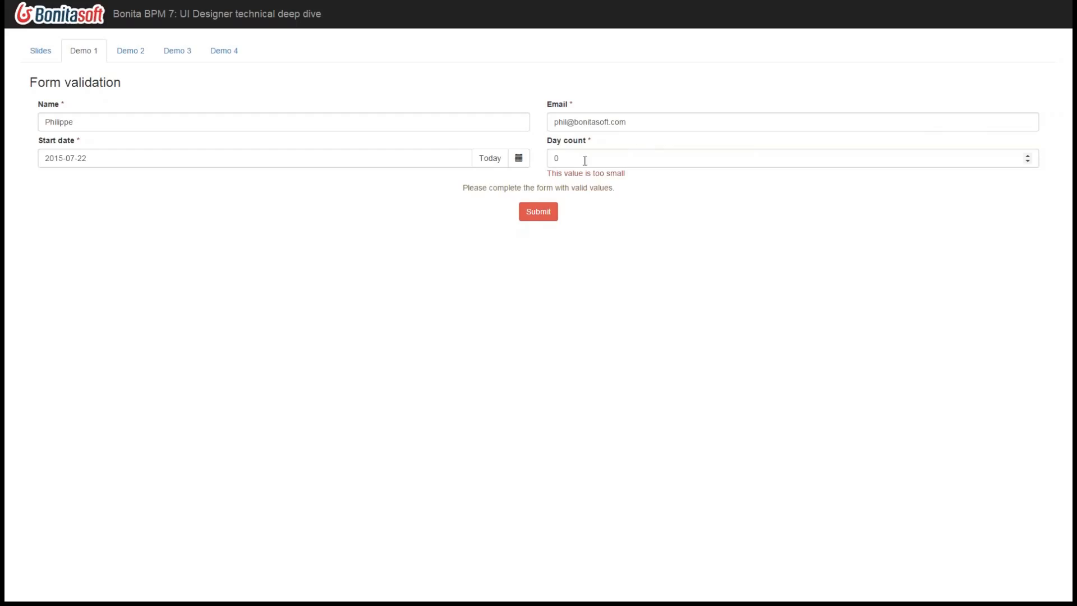
- Set the day count to the valid value 1
{"action": "left_click_drag", "start_coordinate": [584, 158], "coordinate": [558, 158]}
{"action": "type", "text": "1"}
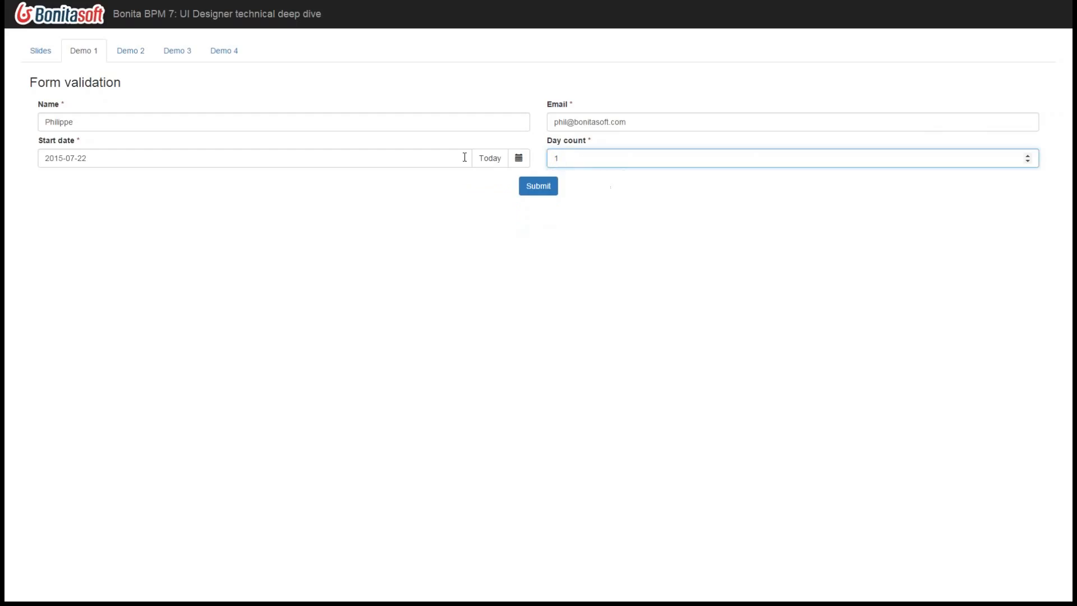
{"action": "left_click", "coordinate": [456, 229]}
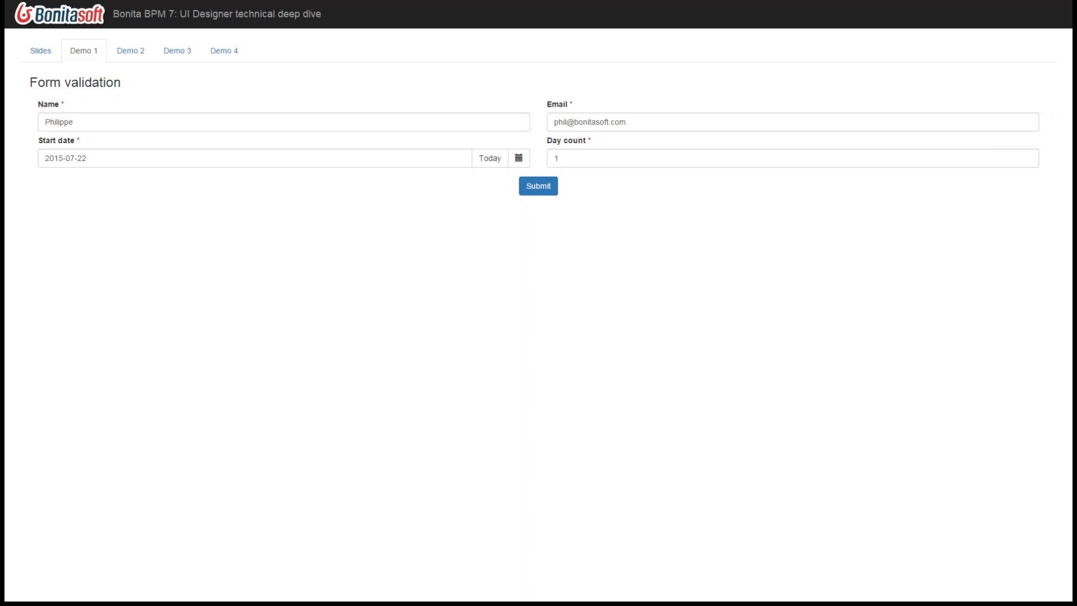
- Switch to the UI Designer and open the formValidation fragment for editing
{"action": "left_click", "coordinate": [99, 533]}
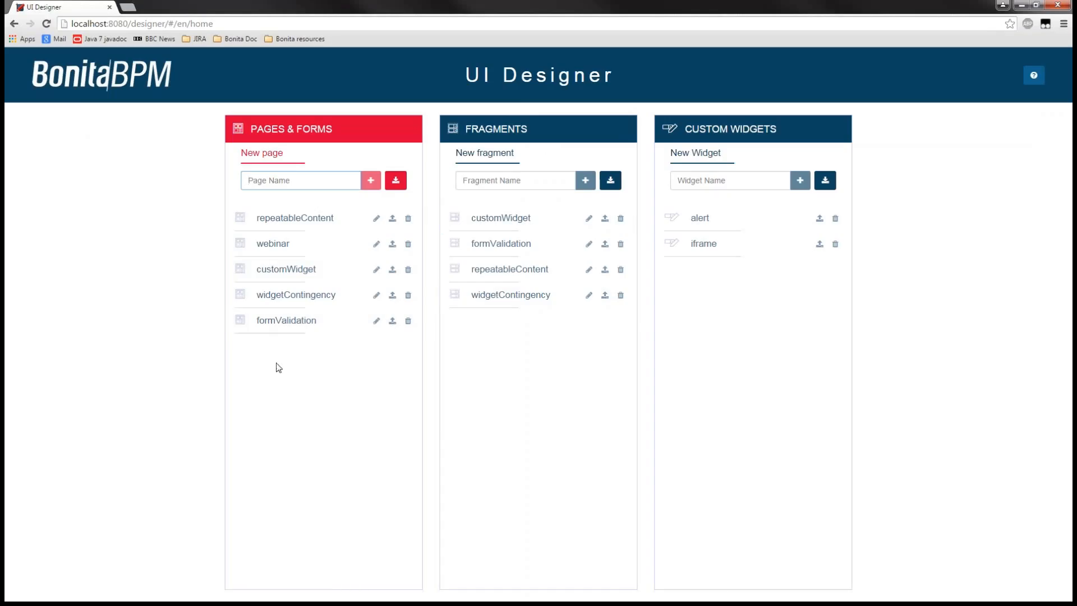
{"action": "left_click", "coordinate": [286, 323]}
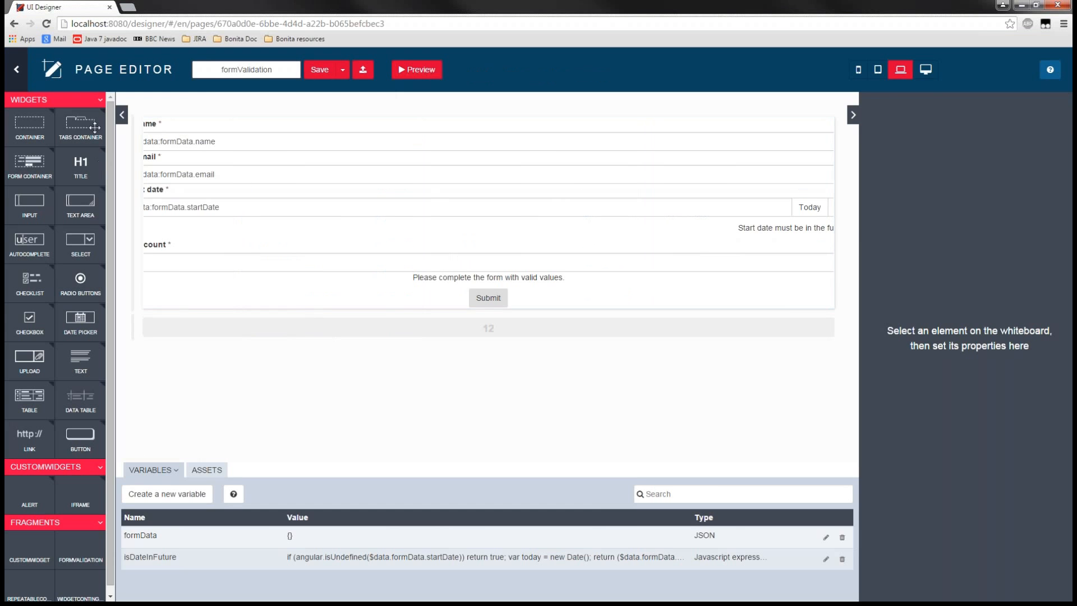
{"action": "left_click", "coordinate": [17, 69]}
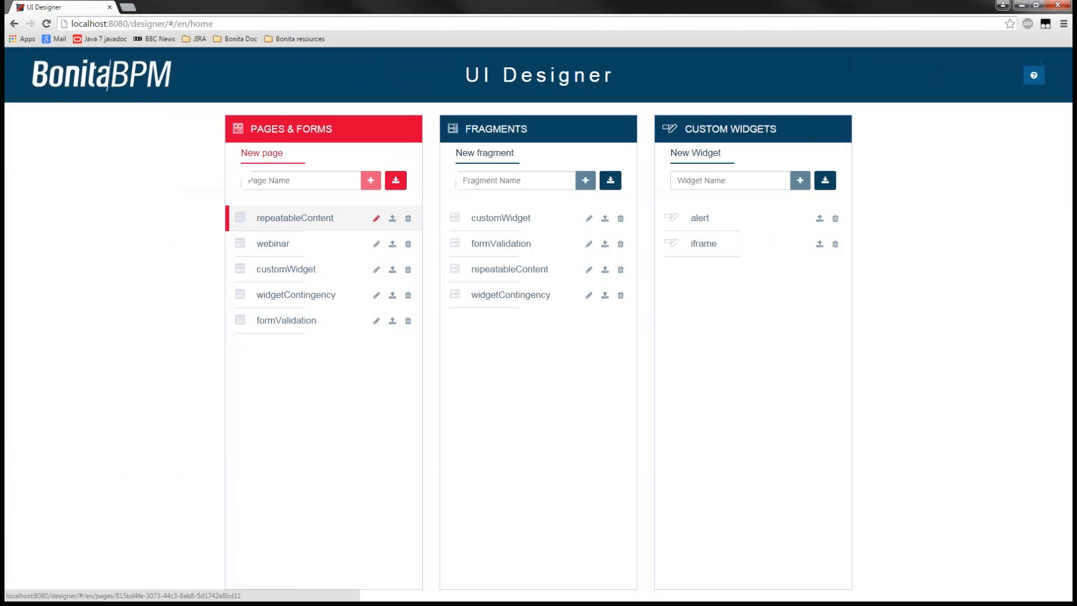
{"action": "left_click", "coordinate": [499, 243]}
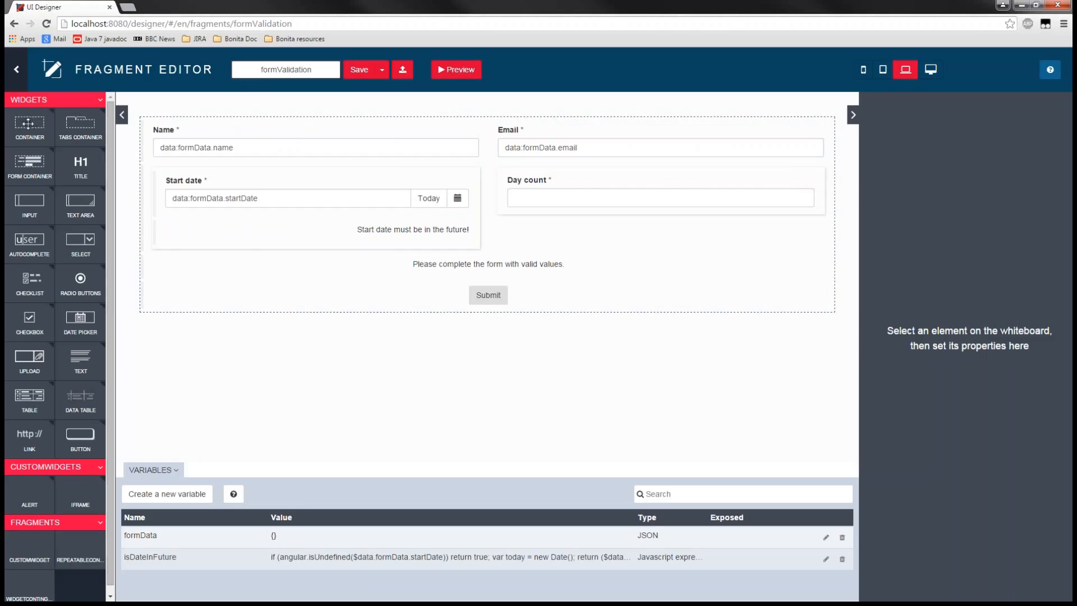
- Examine the form container, the Name input's value binding and type, and the formData variable
{"action": "left_click", "coordinate": [185, 121]}
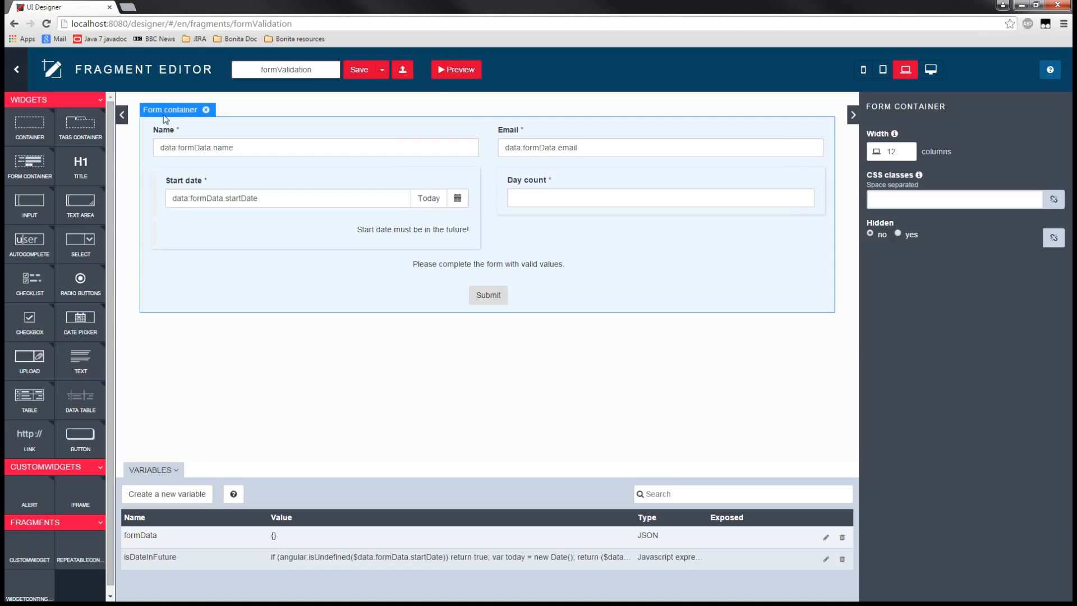
{"action": "left_click", "coordinate": [380, 426]}
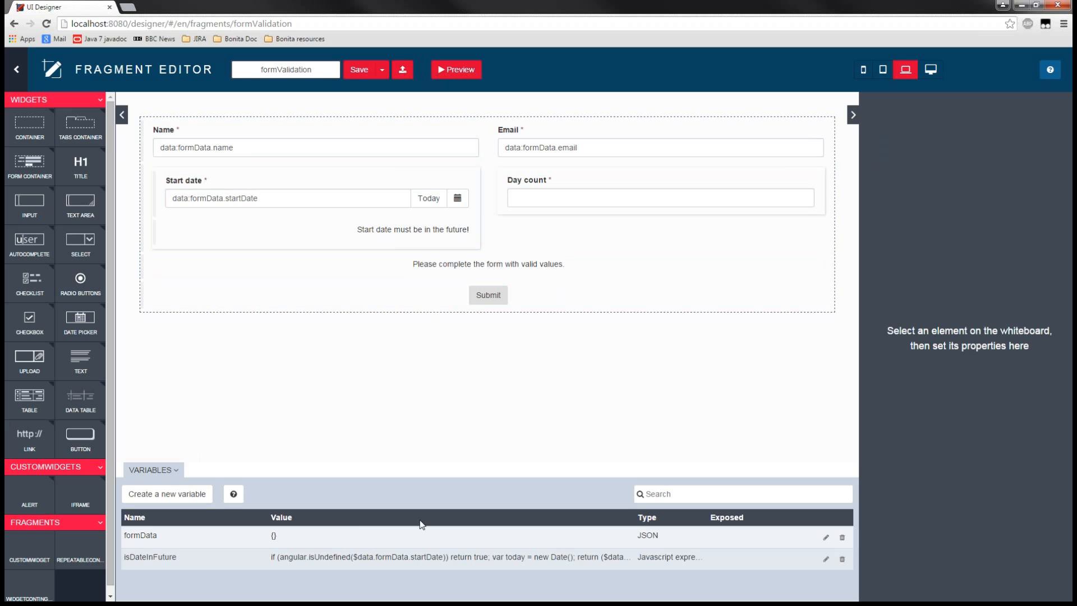
{"action": "left_click", "coordinate": [181, 139]}
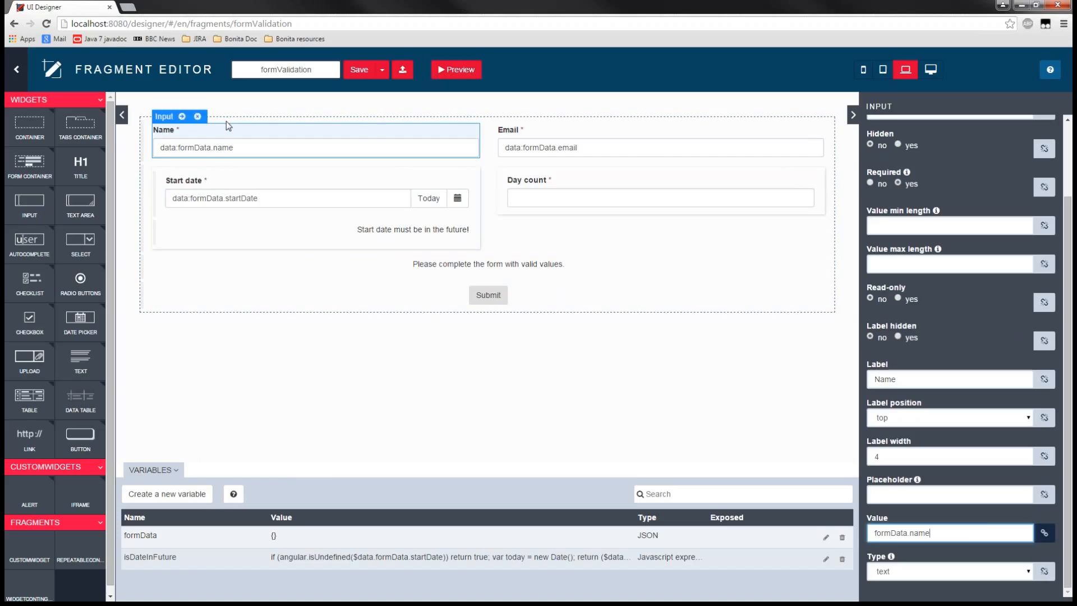
{"action": "left_click_drag", "start_coordinate": [124, 535], "coordinate": [167, 538]}
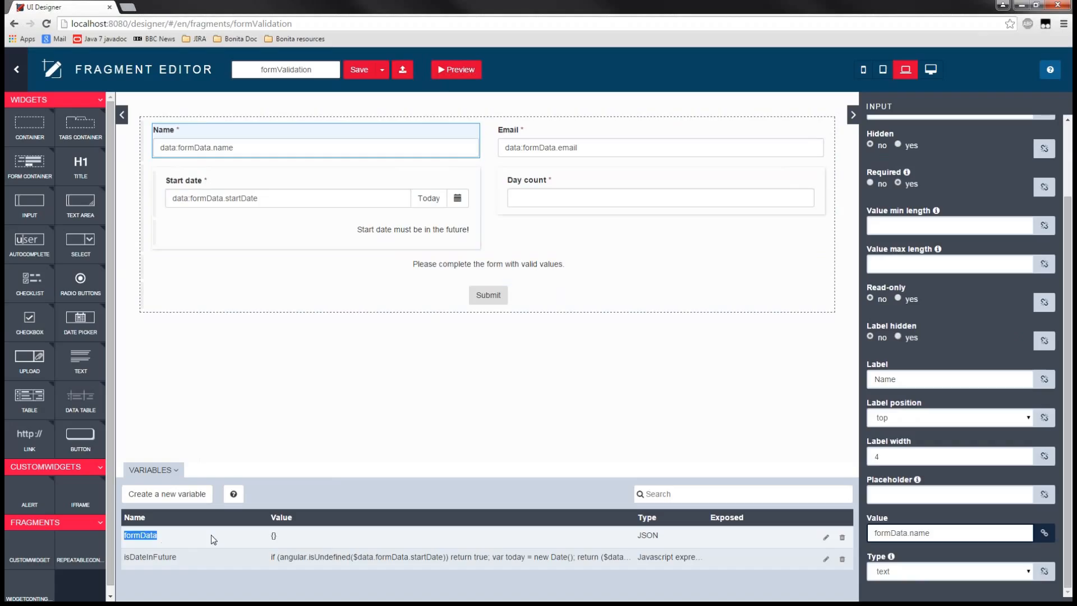
{"action": "left_click", "coordinate": [273, 536]}
{"action": "left_click_drag", "start_coordinate": [867, 560], "coordinate": [890, 560]}
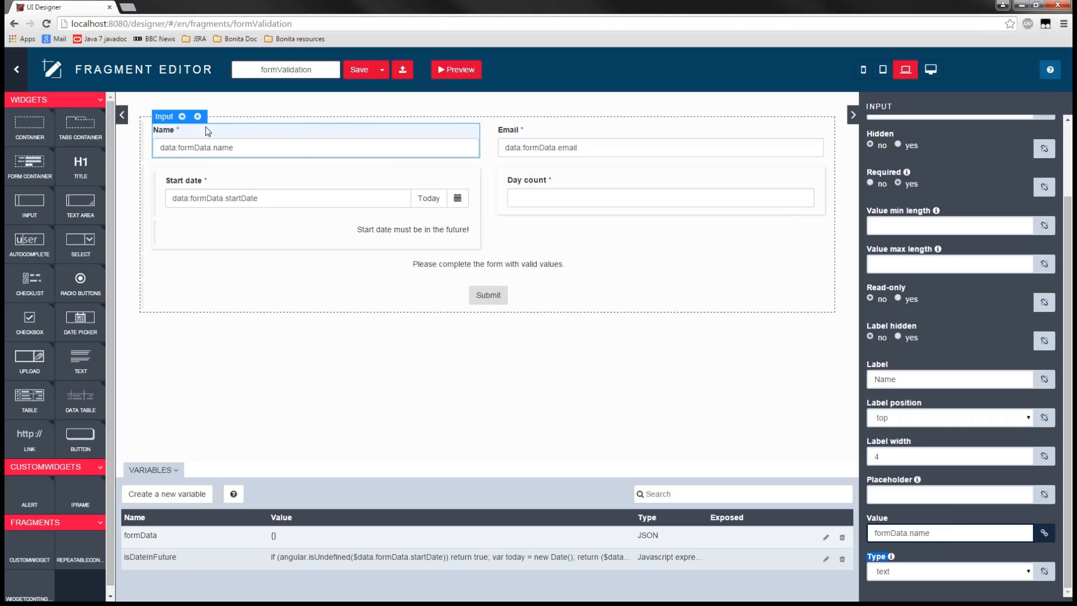
- Examine the properties of the Email input, including its type, and those of the Start date picker
{"action": "left_click", "coordinate": [605, 137]}
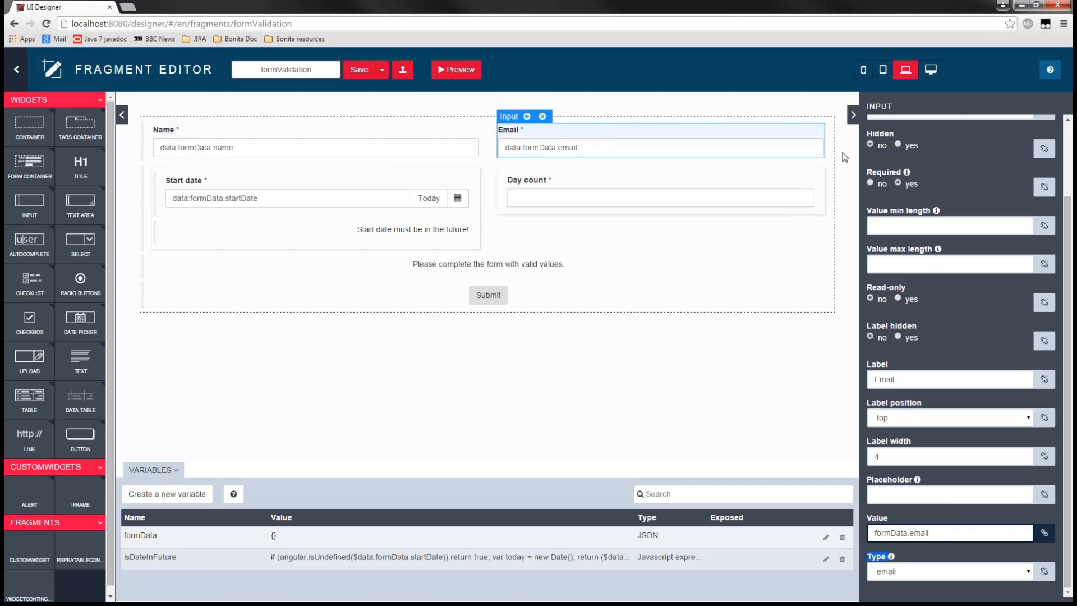
{"action": "left_click", "coordinate": [933, 554]}
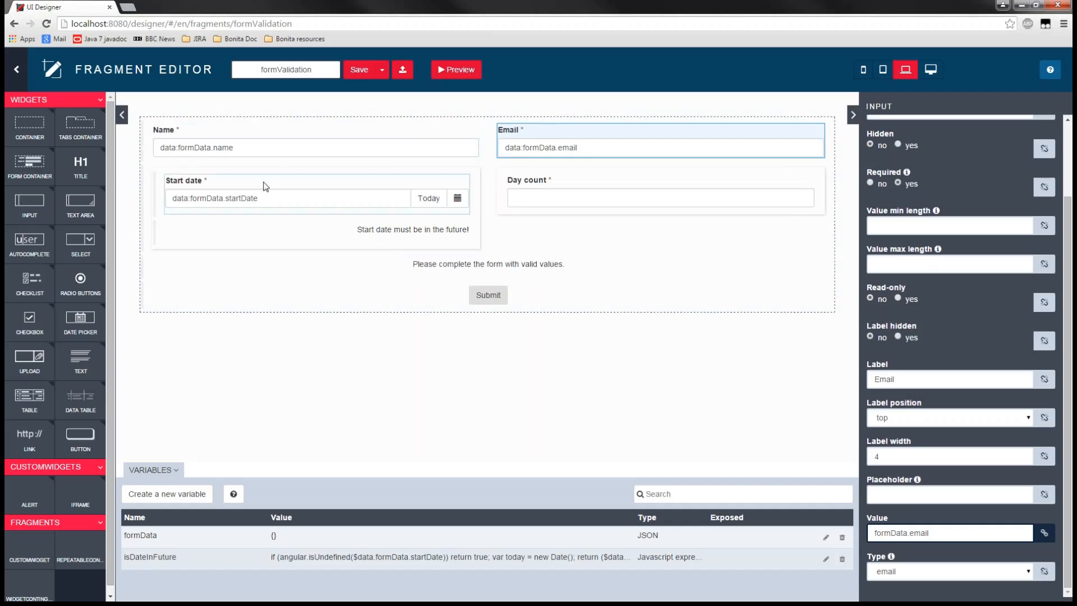
{"action": "left_click", "coordinate": [205, 184]}
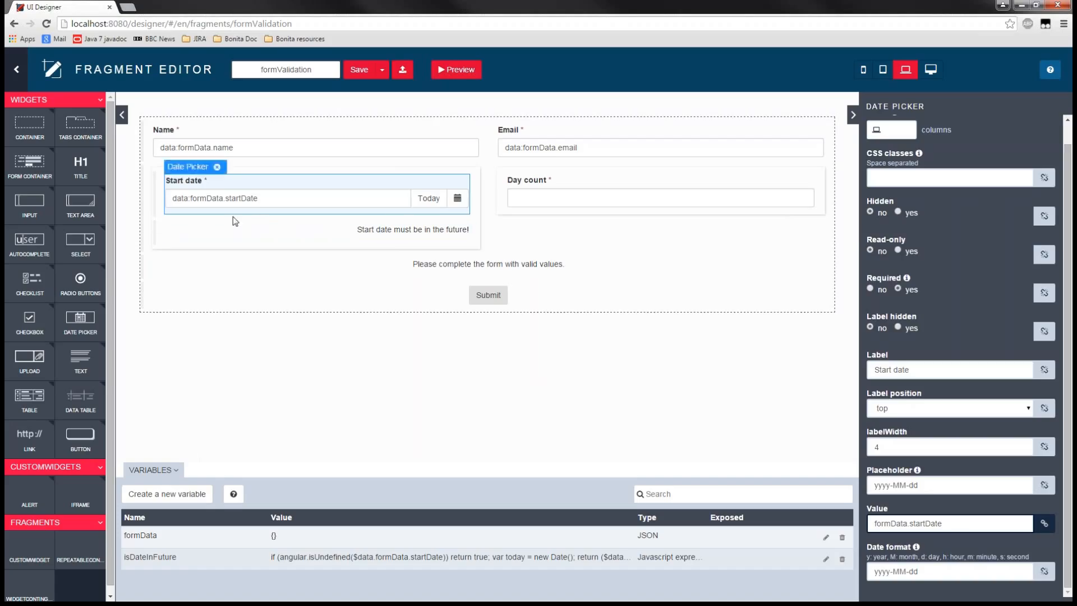
- Examine the CSS class and Hidden binding of the "Start date must be in the future!" text widget
{"action": "left_click", "coordinate": [159, 232]}
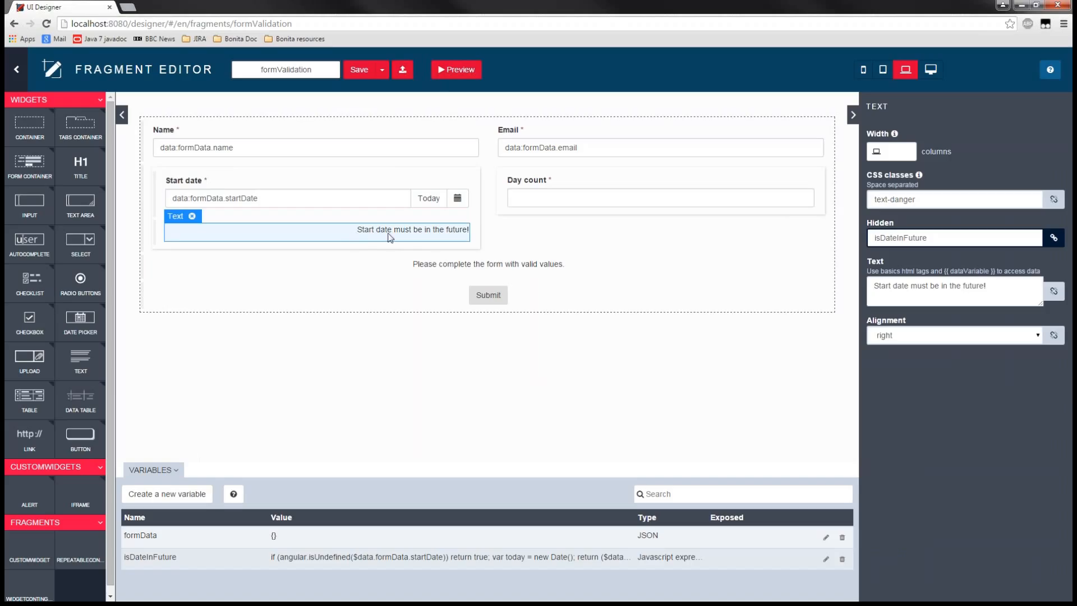
{"action": "left_click", "coordinate": [932, 198]}
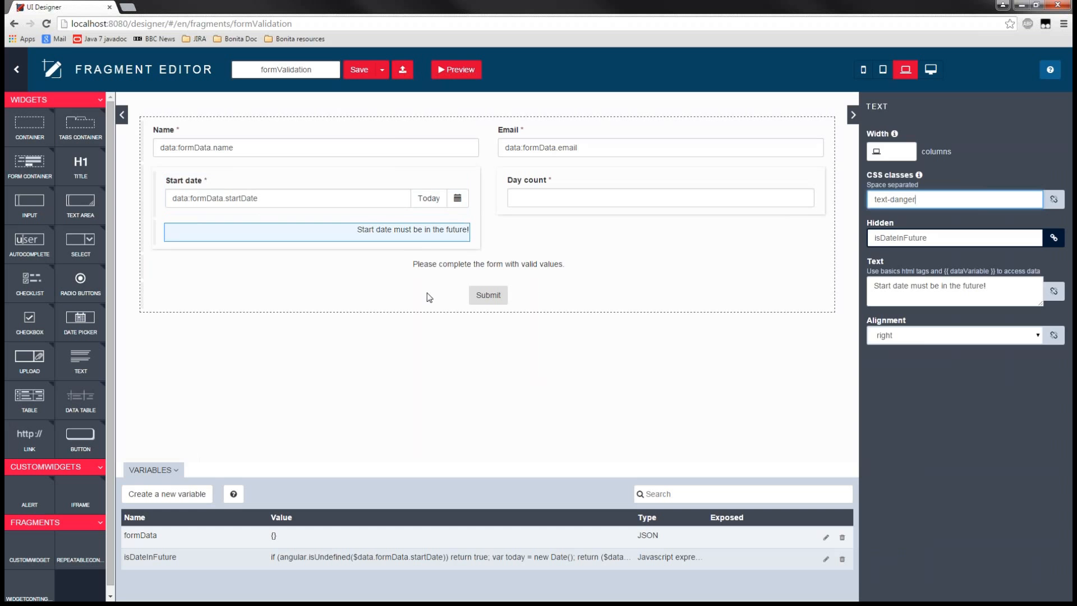
{"action": "left_click", "coordinate": [402, 364]}
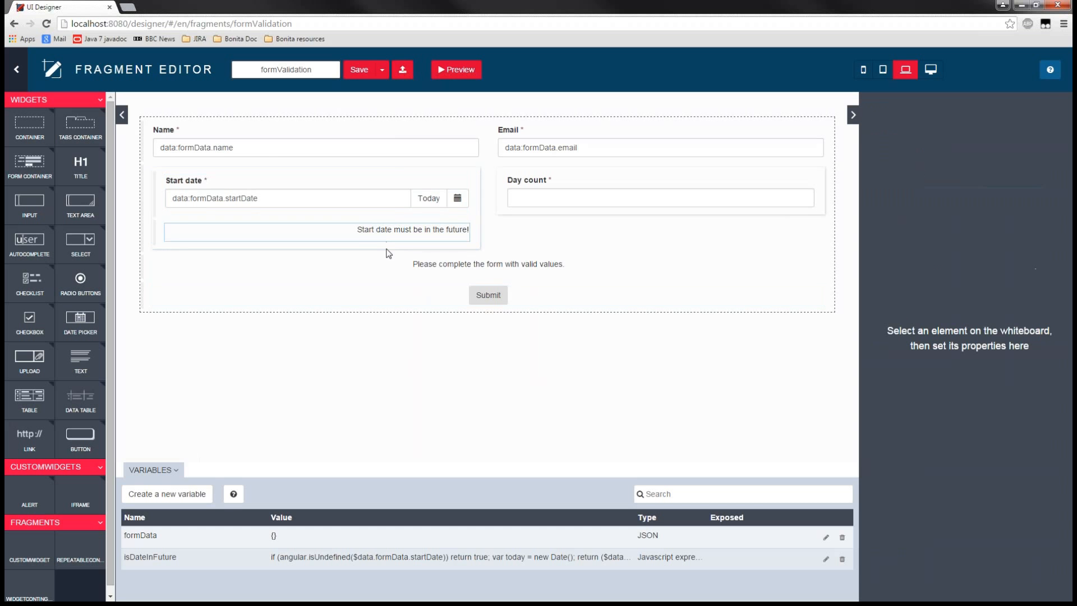
- Examine the JavaScript expression of the isDateInFuture variable, from the undefined check to the date comparison, and close it without saving
{"action": "left_click", "coordinate": [407, 231]}
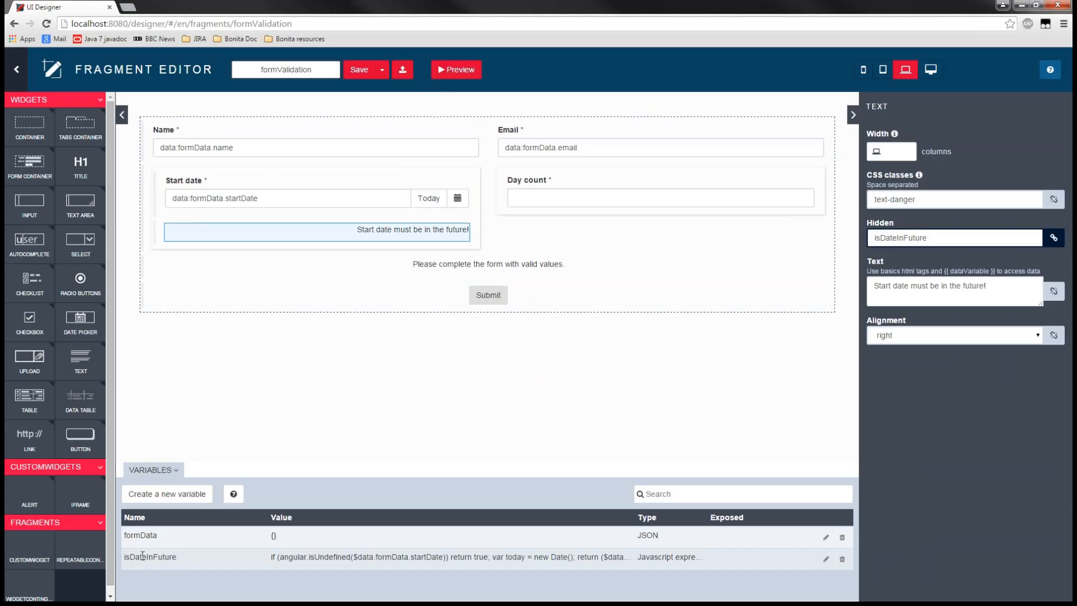
{"action": "left_click_drag", "start_coordinate": [123, 557], "coordinate": [181, 557]}
{"action": "left_click", "coordinate": [181, 557]}
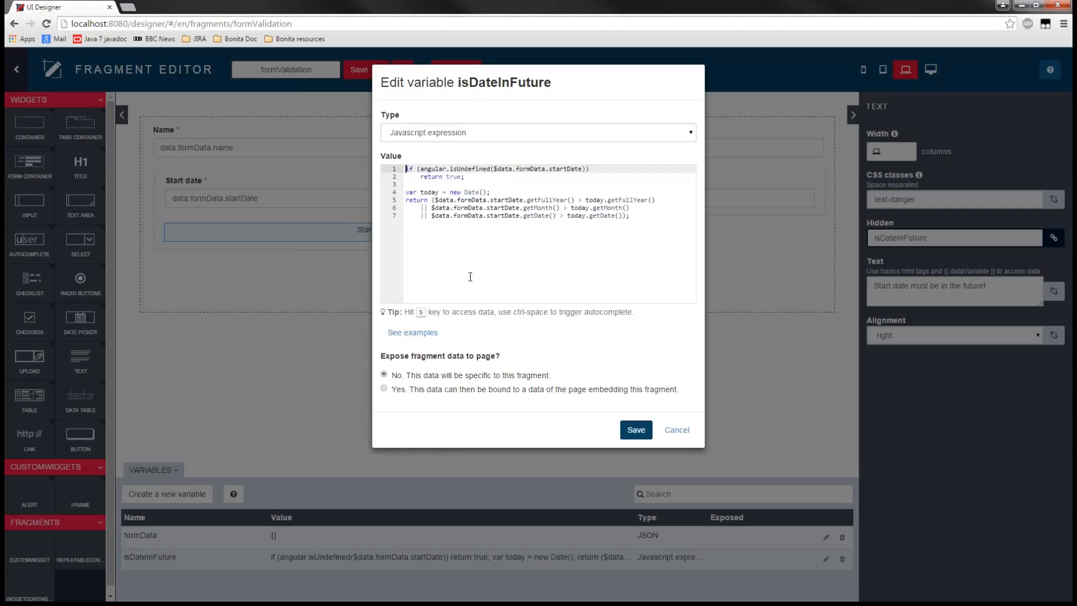
{"action": "left_click_drag", "start_coordinate": [478, 178], "coordinate": [358, 170]}
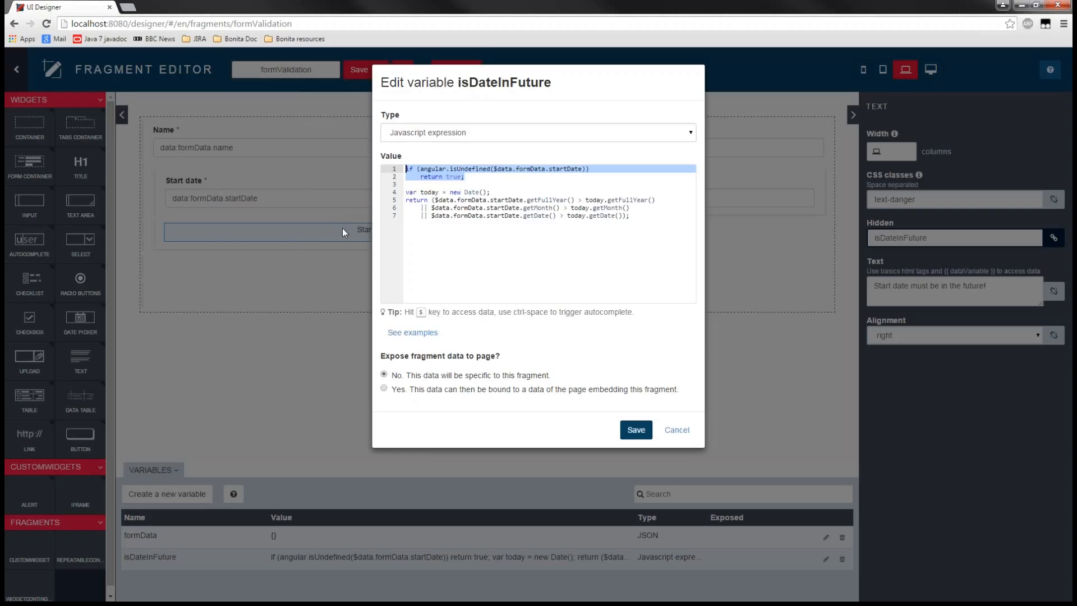
{"action": "left_click_drag", "start_coordinate": [406, 192], "coordinate": [557, 193]}
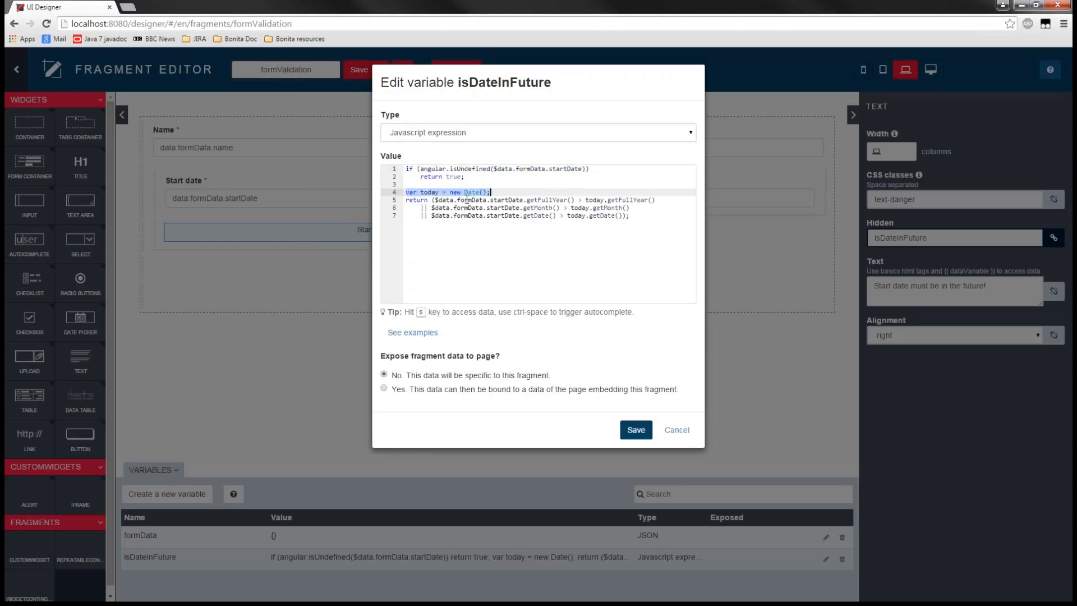
{"action": "left_click_drag", "start_coordinate": [406, 200], "coordinate": [656, 222]}
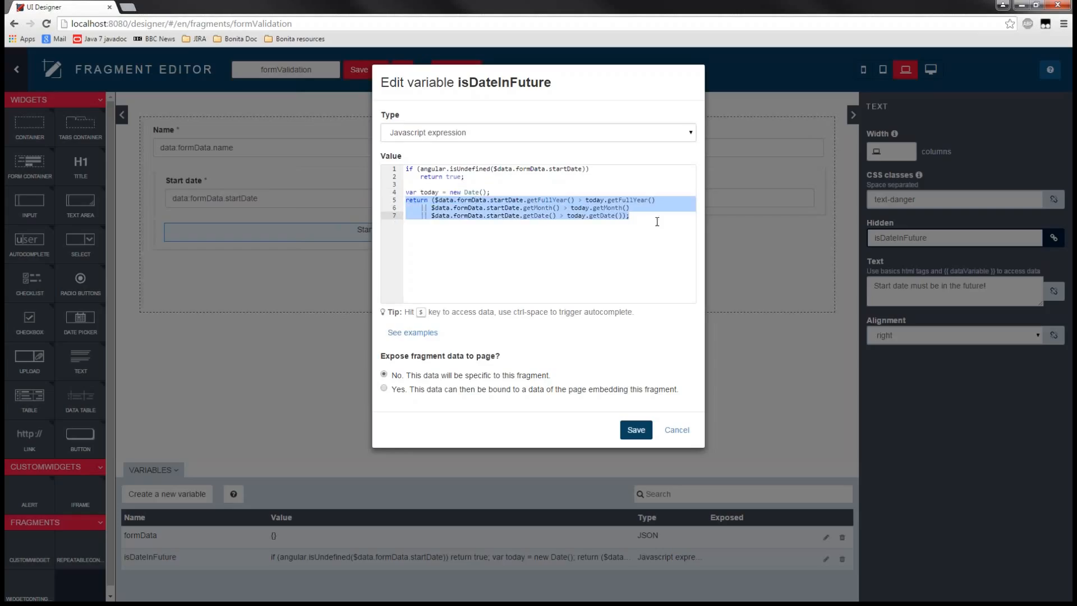
{"action": "left_click", "coordinate": [568, 248]}
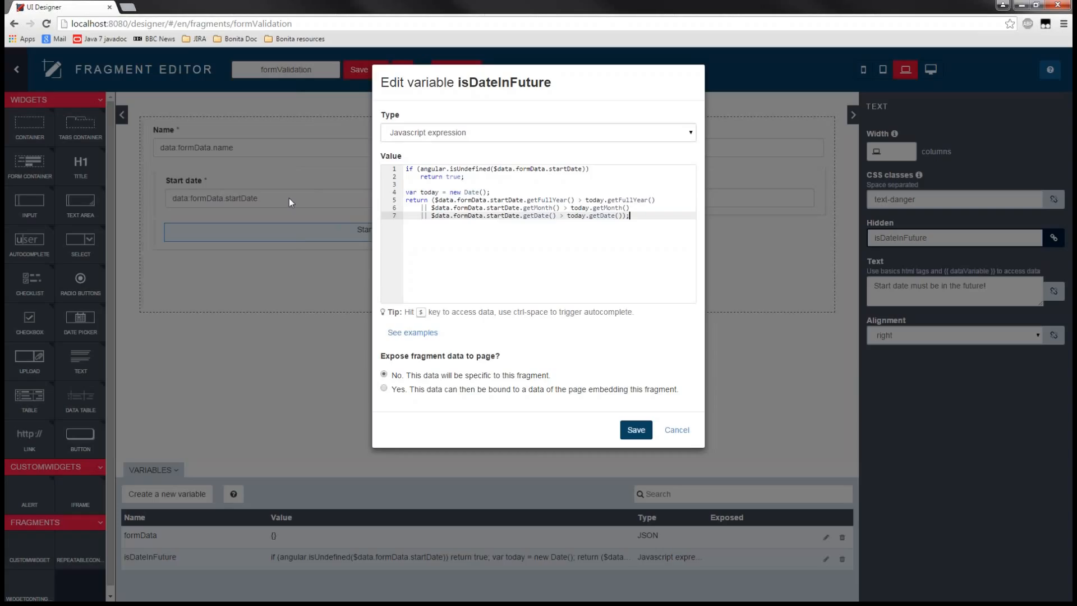
{"action": "left_click", "coordinate": [688, 430]}
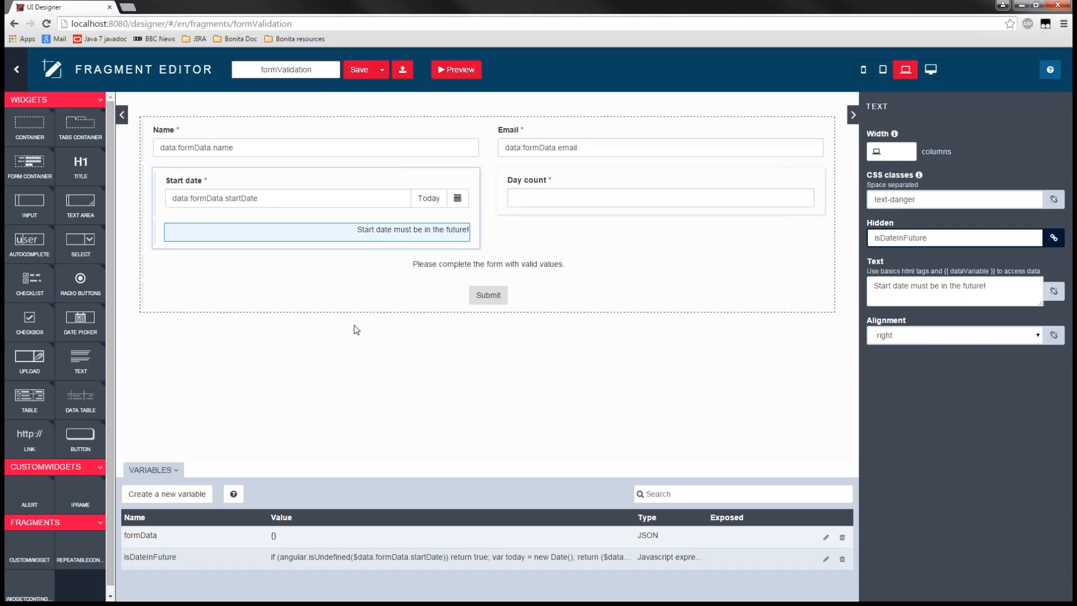
- Examine the properties of the Day count input, including its value binding, type and minimum value
{"action": "left_click", "coordinate": [392, 410]}
{"action": "left_click", "coordinate": [527, 203]}
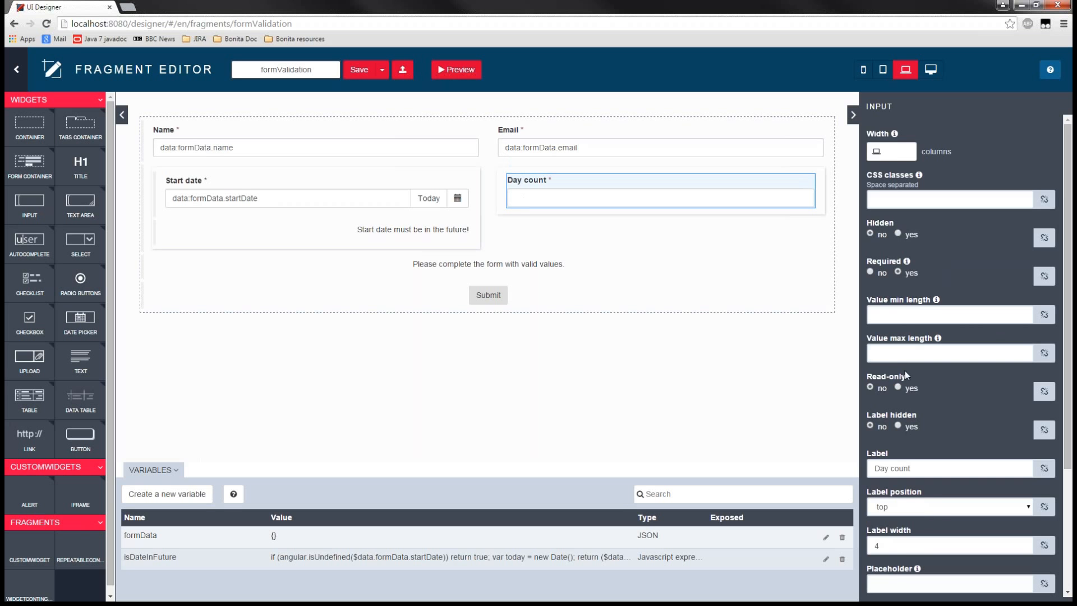
{"action": "scroll", "coordinate": [904, 371], "scroll_direction": "down", "scroll_amount": 2}
{"action": "scroll", "coordinate": [961, 371], "scroll_direction": "up", "scroll_amount": 2}
{"action": "scroll", "coordinate": [960, 371], "scroll_direction": "down", "scroll_amount": 2}
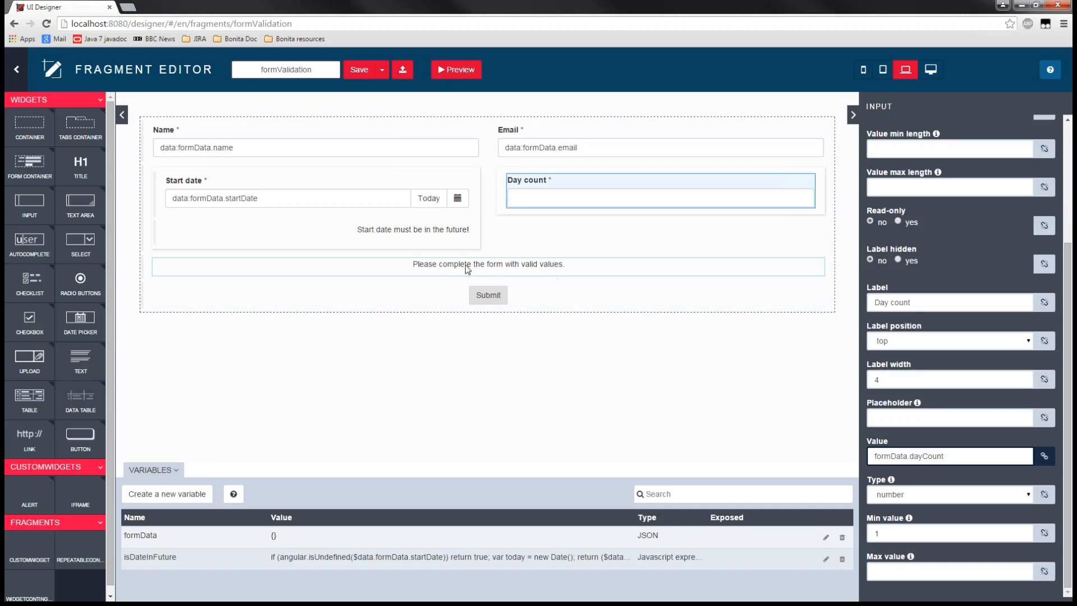
- Examine the Hidden binding of the "Please complete the form with valid values." text widget
{"action": "left_click", "coordinate": [449, 272]}
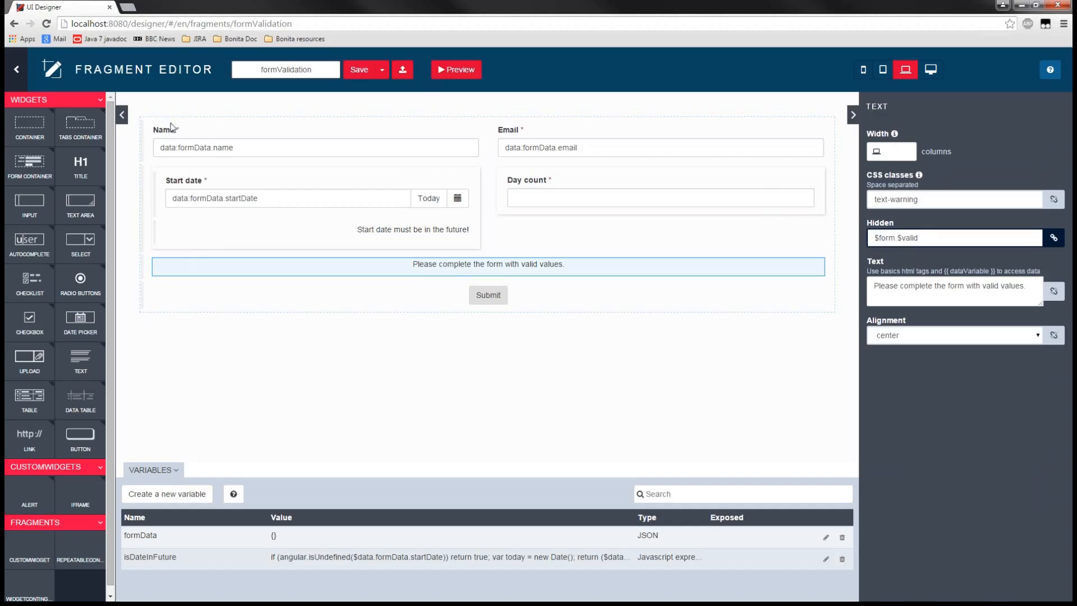
{"action": "double_click", "coordinate": [896, 238]}
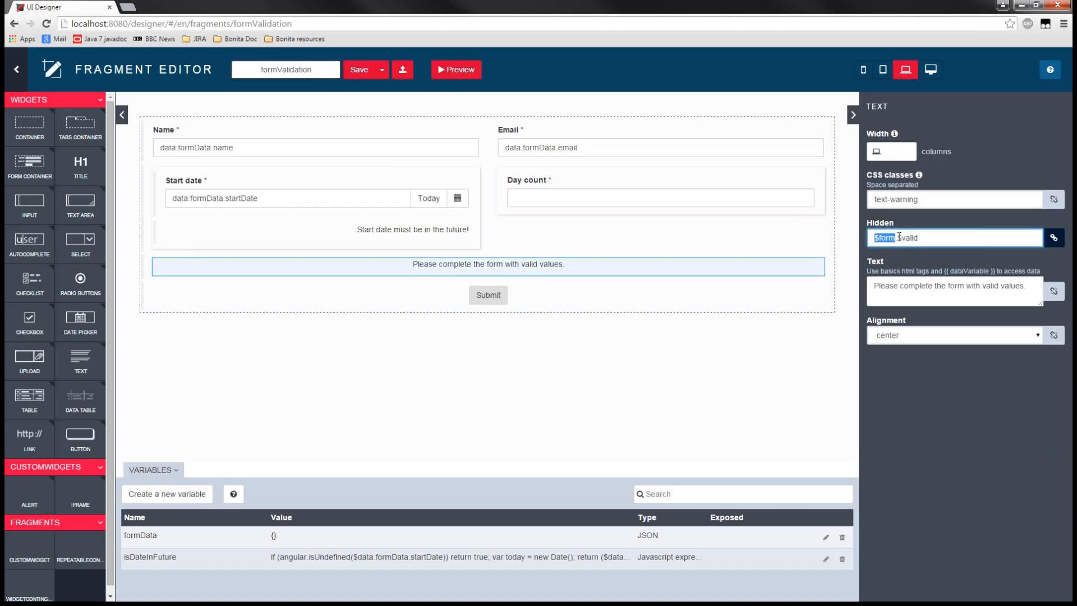
{"action": "left_click_drag", "start_coordinate": [896, 238], "coordinate": [927, 236]}
{"action": "left_click", "coordinate": [929, 241]}
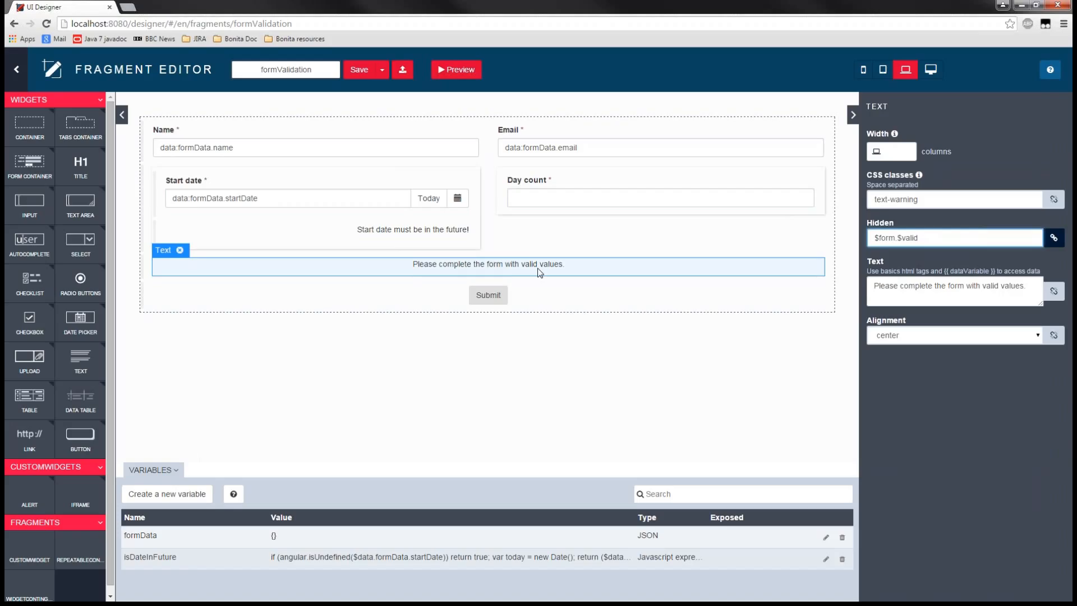
- Examine the Submit button's properties, focusing on the form validity condition in its Style expression
{"action": "left_click", "coordinate": [513, 308]}
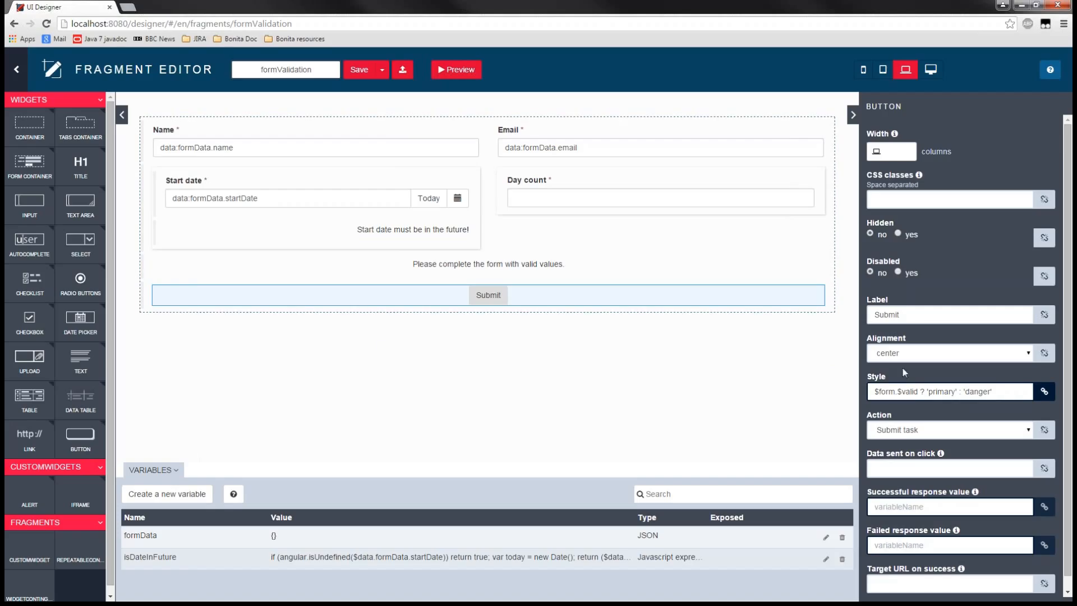
{"action": "left_click_drag", "start_coordinate": [921, 391], "coordinate": [847, 399]}
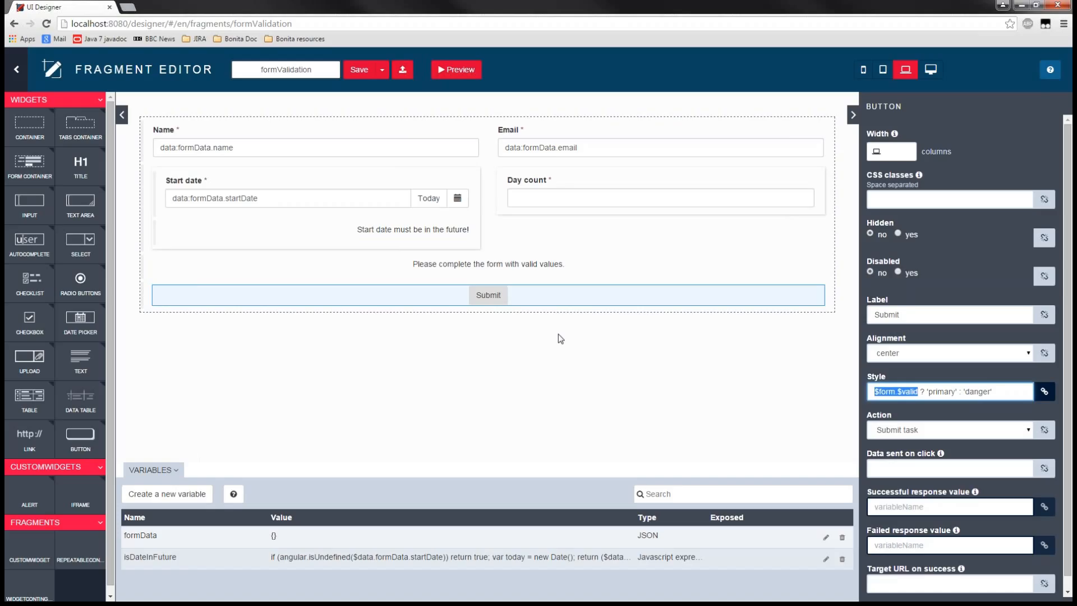
{"action": "left_click", "coordinate": [899, 392]}
{"action": "type", "text": ".com"}
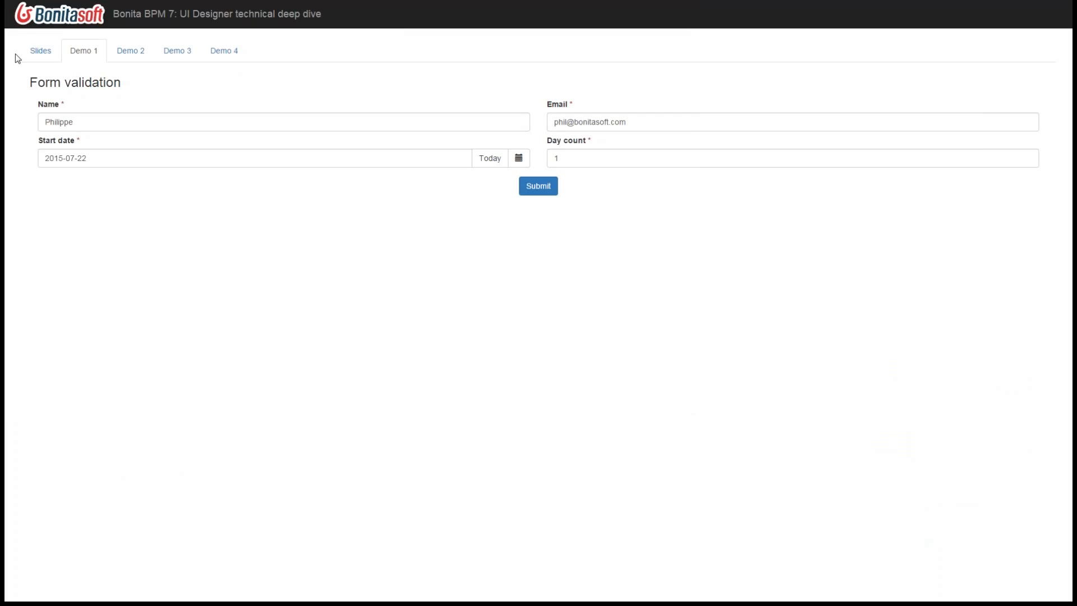
- Return to the presentation slides and advance to the "Demo 2 - Widget contingency" slide
{"action": "left_click", "coordinate": [51, 52]}
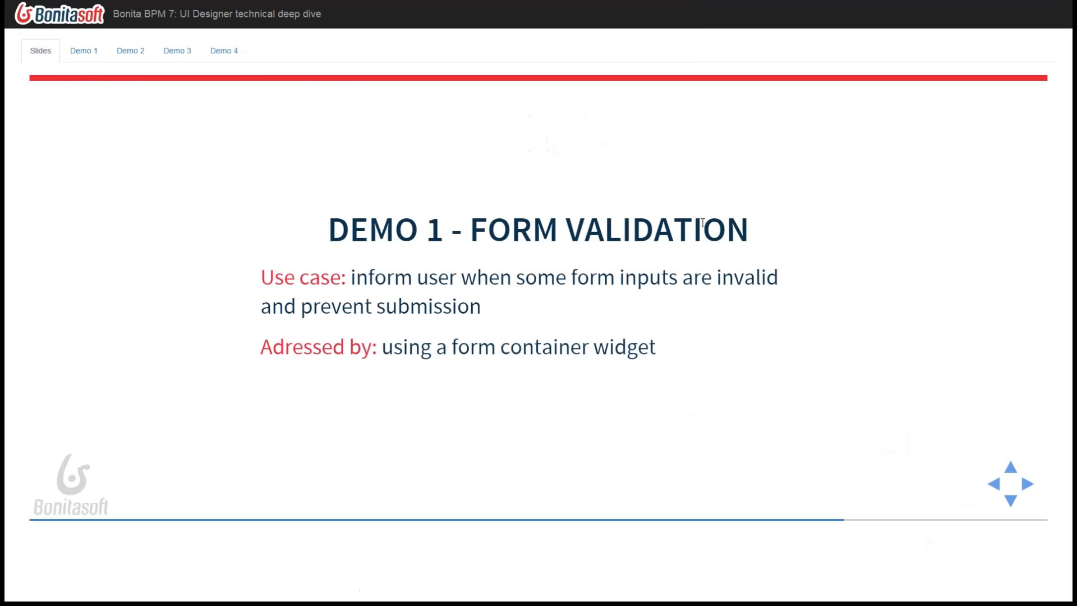
{"action": "key", "text": "Down"}
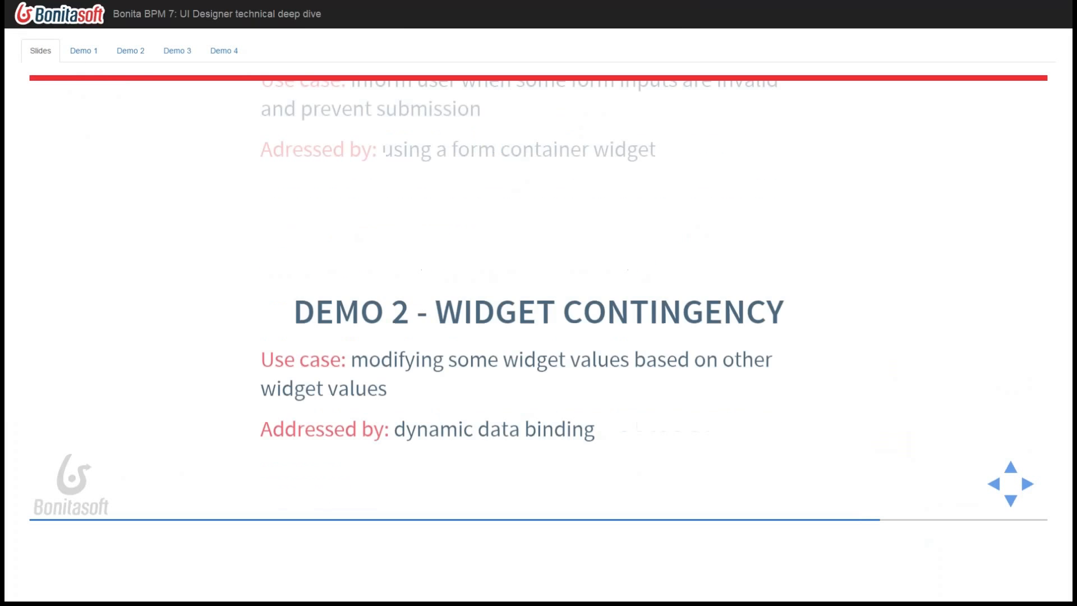
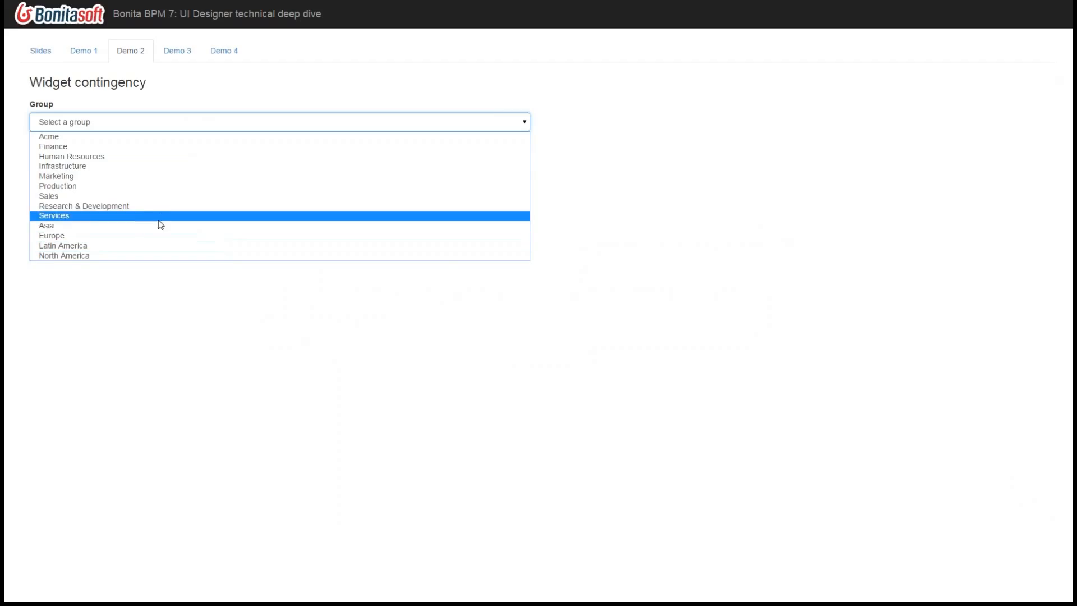
- Choose the Human Resources group and open its member list, and repeat the check with the Finance group
{"action": "left_click", "coordinate": [144, 161]}
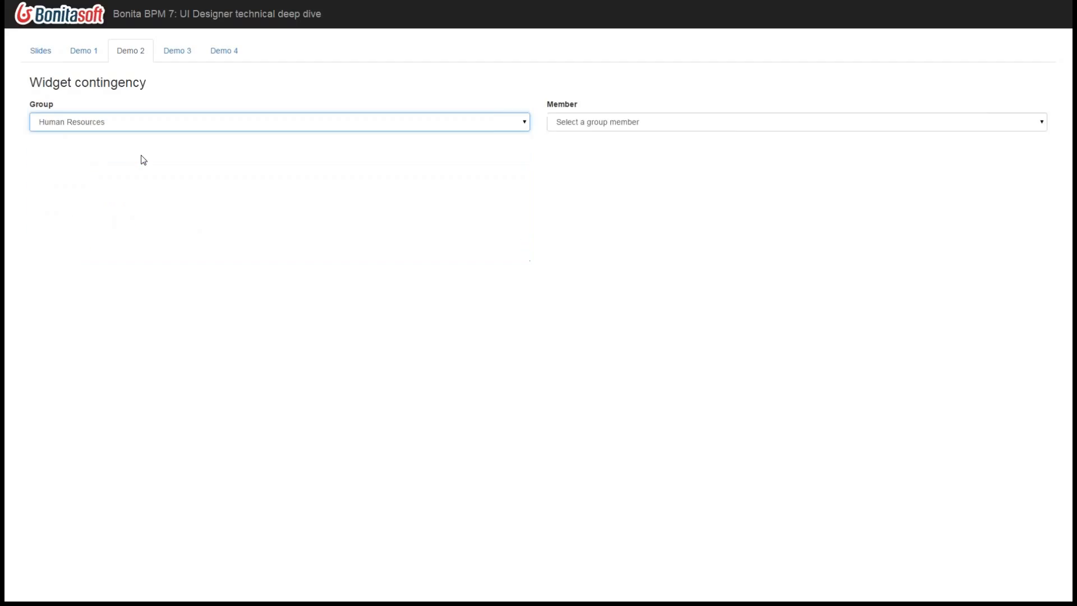
{"action": "left_click", "coordinate": [587, 123]}
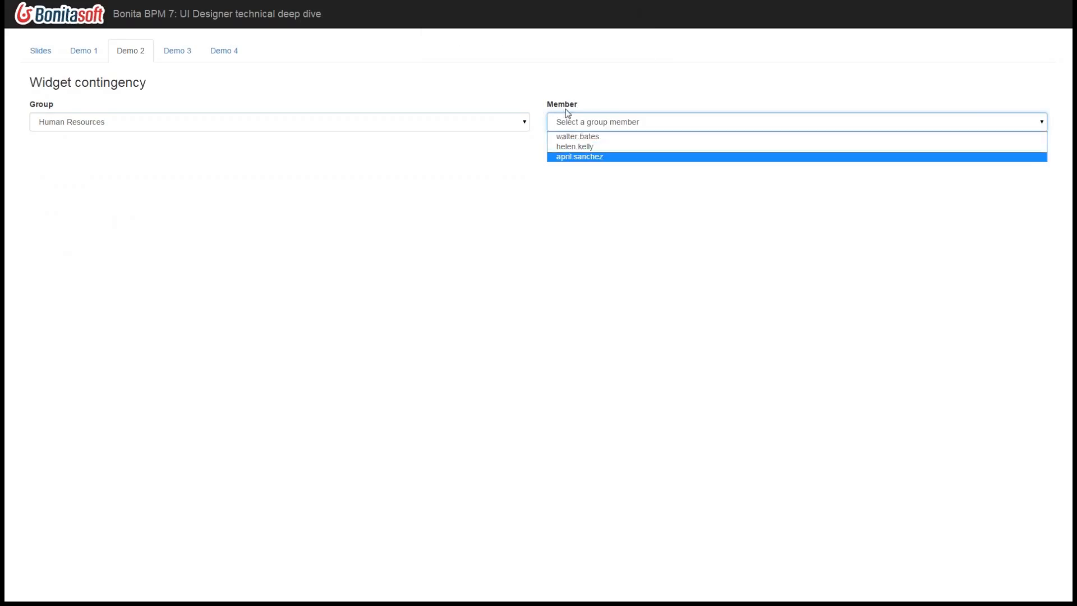
{"action": "left_click", "coordinate": [161, 130]}
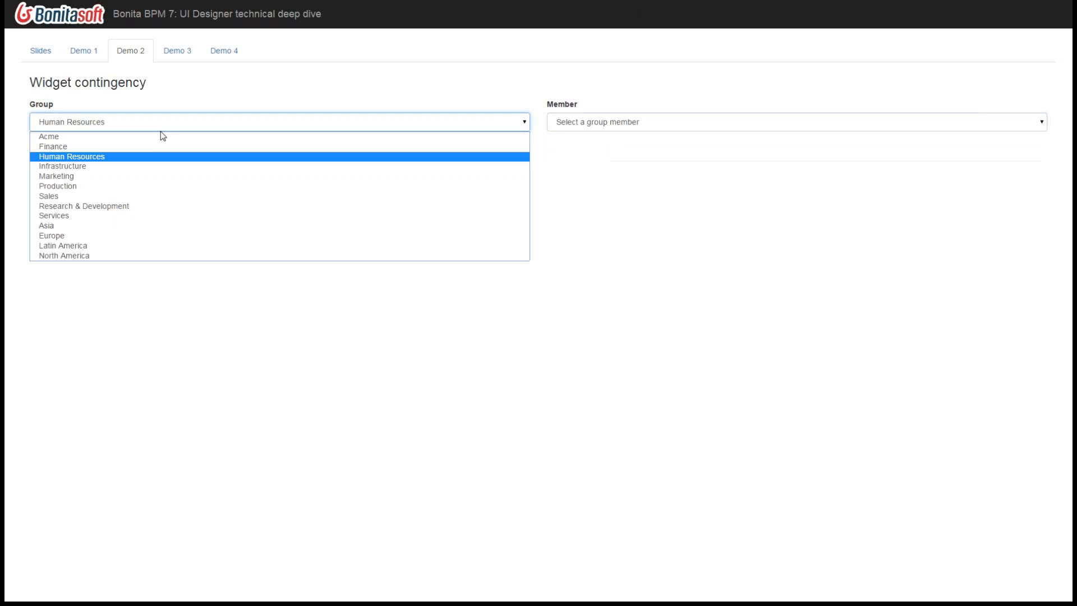
{"action": "left_click", "coordinate": [147, 147]}
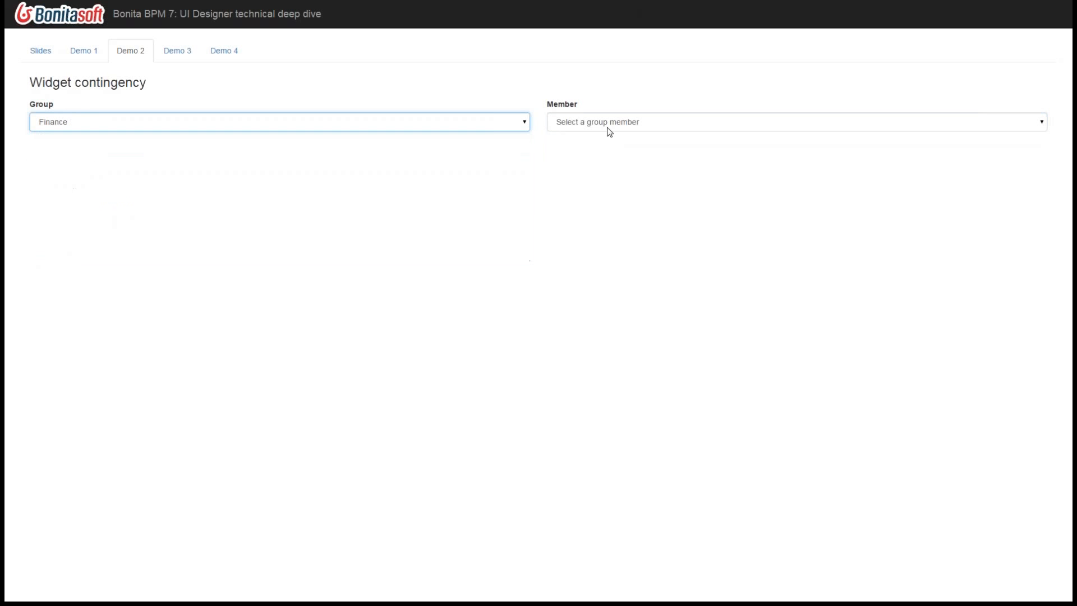
{"action": "left_click", "coordinate": [609, 125]}
- Change the group to Sales and open the Member list to view that group's members
{"action": "left_click", "coordinate": [237, 129]}
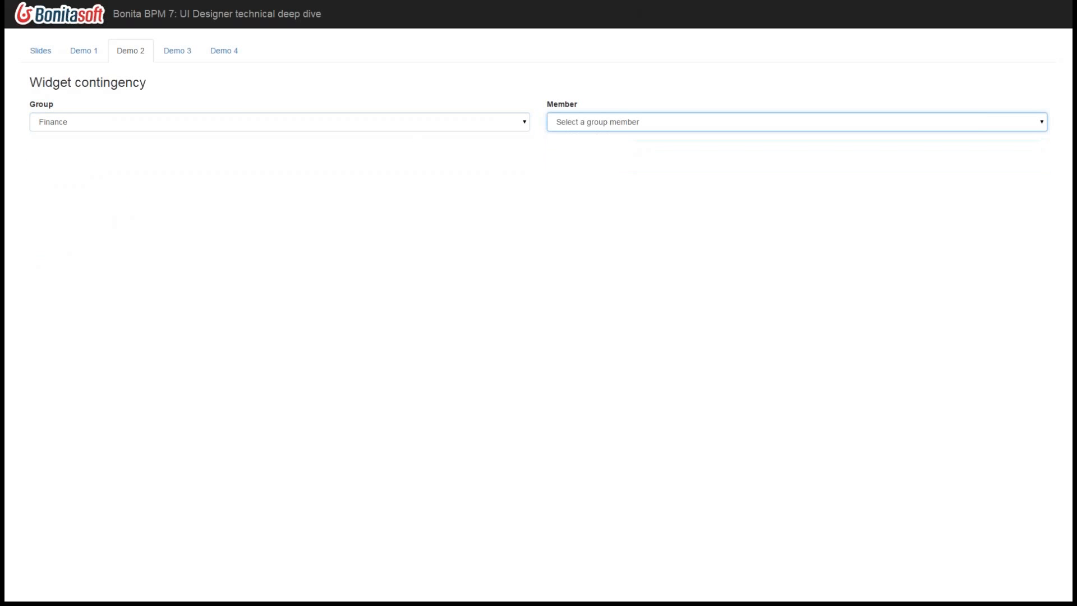
{"action": "left_click", "coordinate": [236, 131]}
{"action": "left_click", "coordinate": [193, 195]}
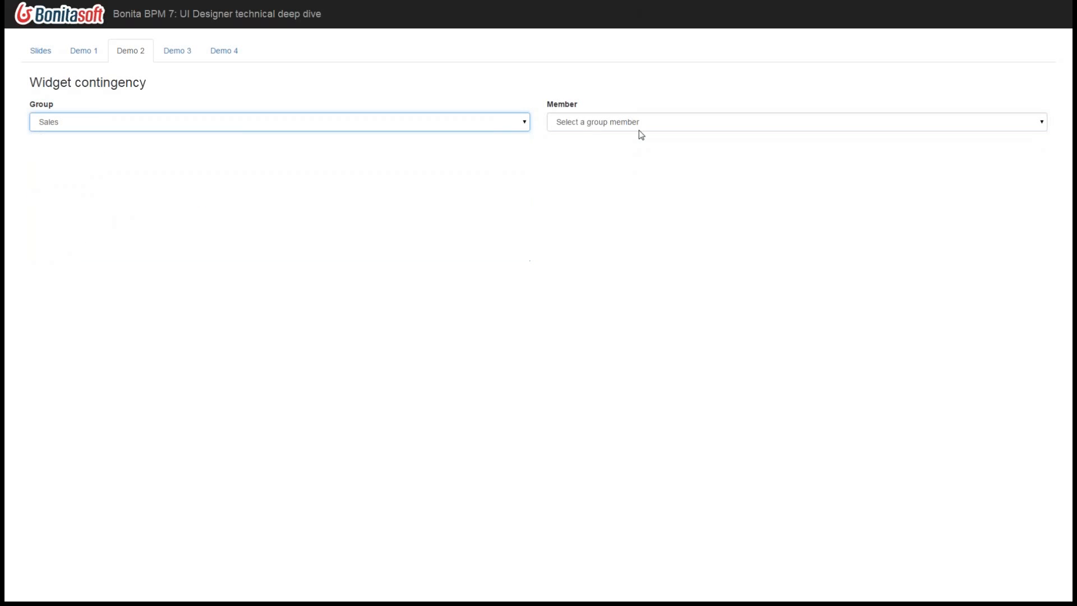
{"action": "left_click", "coordinate": [643, 129]}
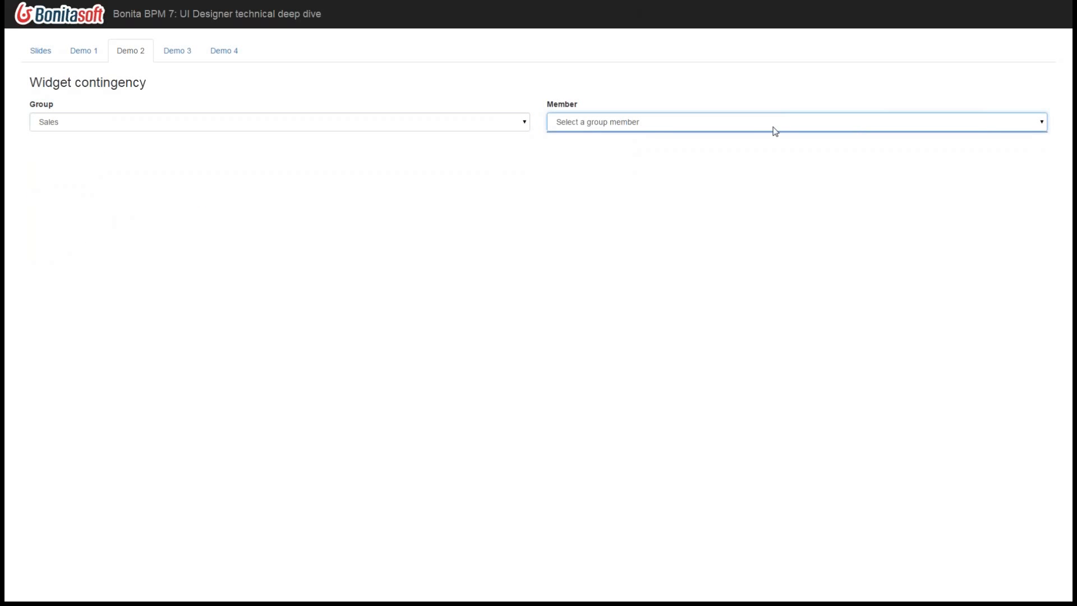
- Set the group to Asia and view its members, closing the list without choosing one
{"action": "left_click", "coordinate": [330, 126]}
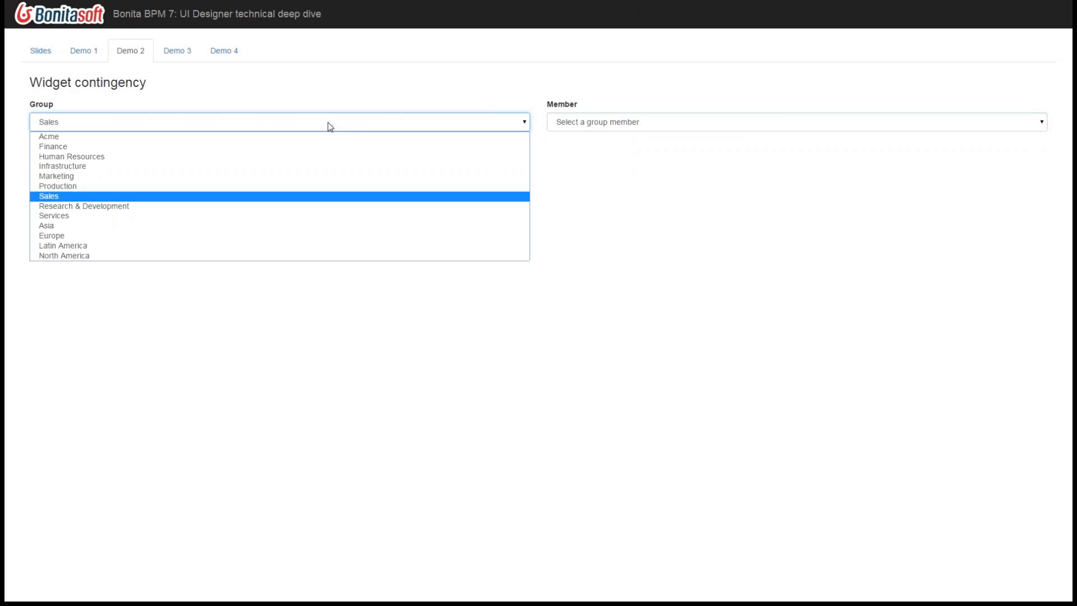
{"action": "left_click", "coordinate": [53, 226]}
{"action": "left_click", "coordinate": [593, 120]}
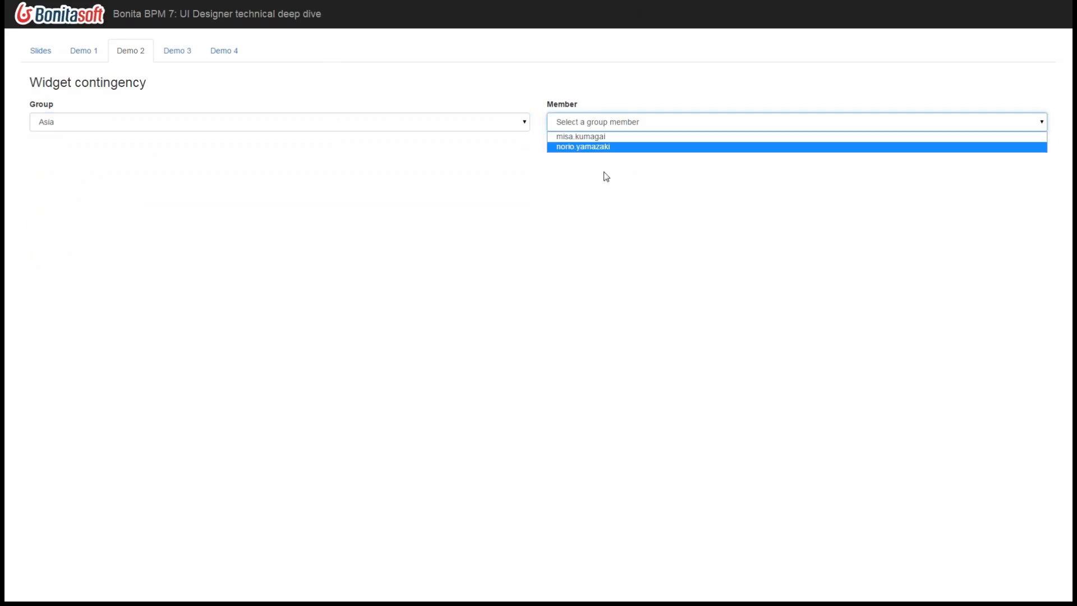
{"action": "left_click", "coordinate": [382, 219]}
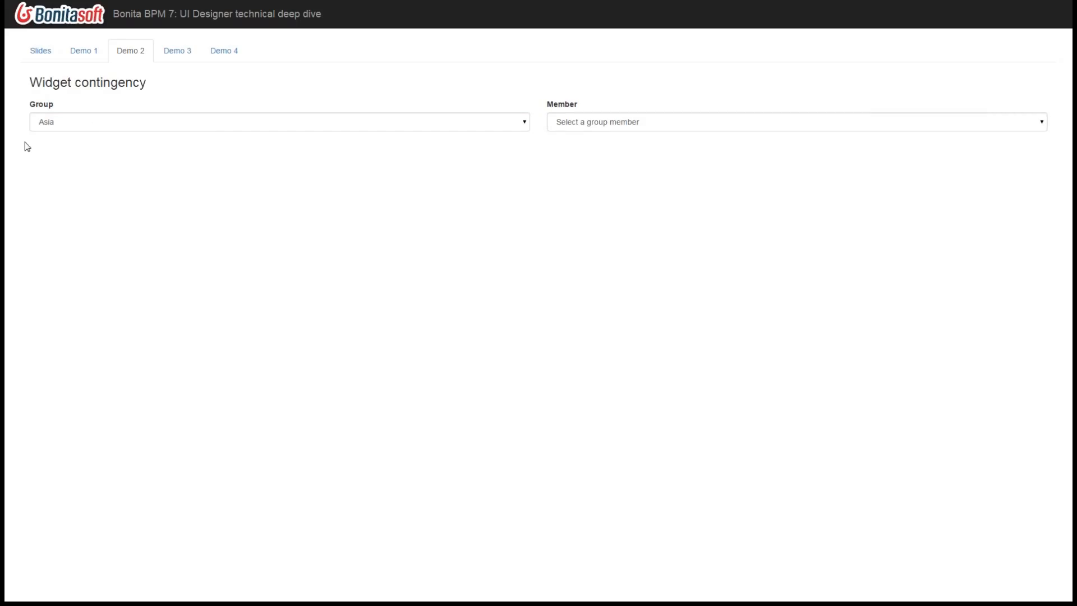
- Switch to the UI Designer, leave the formValidation fragment and open the widgetContingency fragment
{"action": "left_click_drag", "start_coordinate": [0, 225], "coordinate": [393, 13]}
{"action": "double_click", "coordinate": [394, 14]}
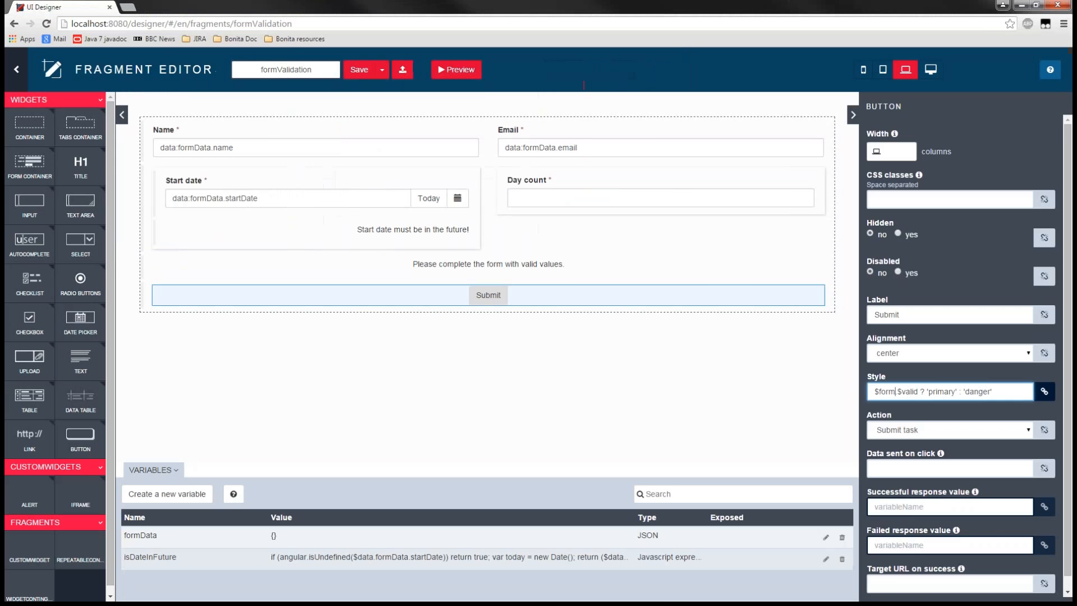
{"action": "left_click", "coordinate": [16, 70]}
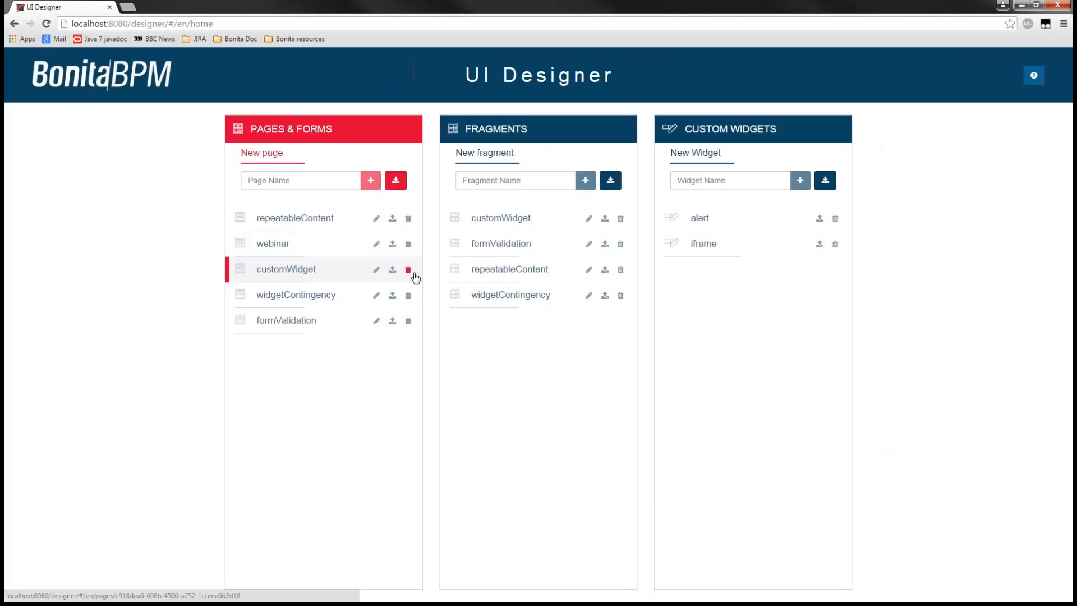
{"action": "left_click", "coordinate": [513, 297]}
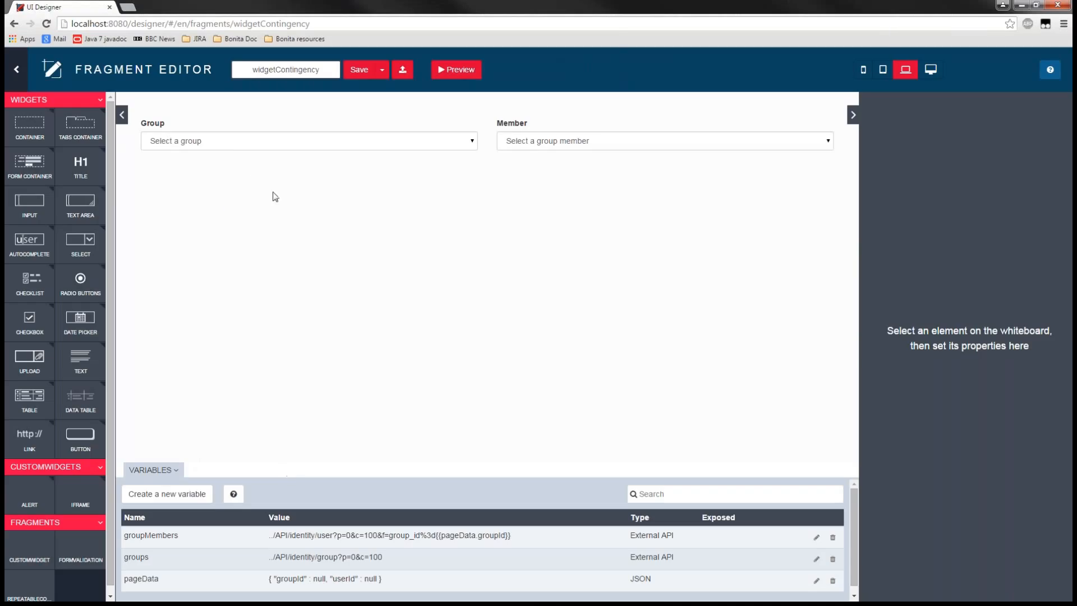
- Select the Group widget and examine its Available values binding
{"action": "left_click", "coordinate": [229, 148]}
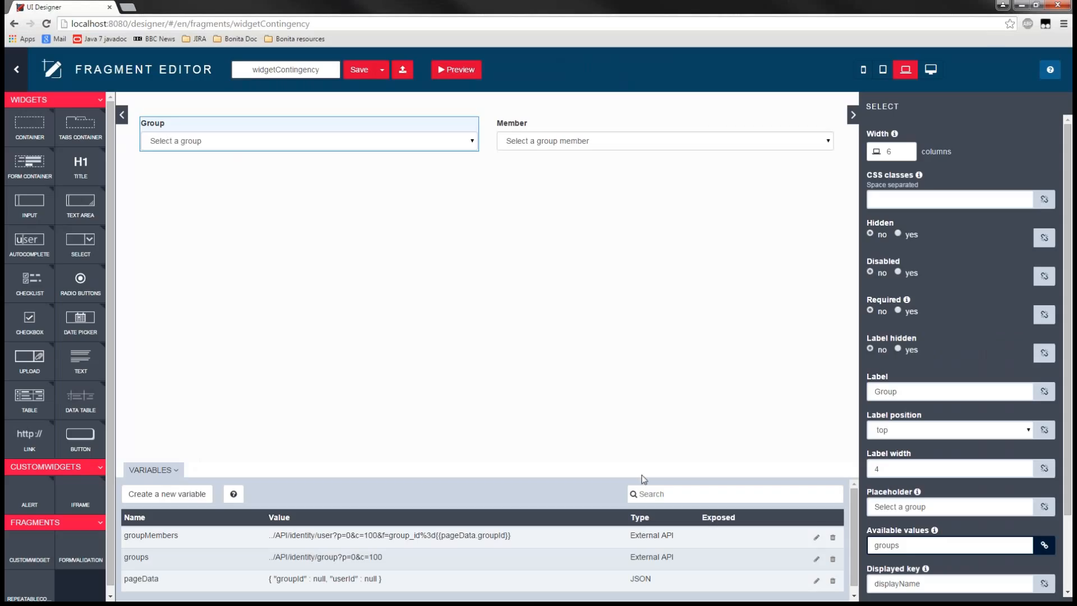
{"action": "double_click", "coordinate": [888, 545]}
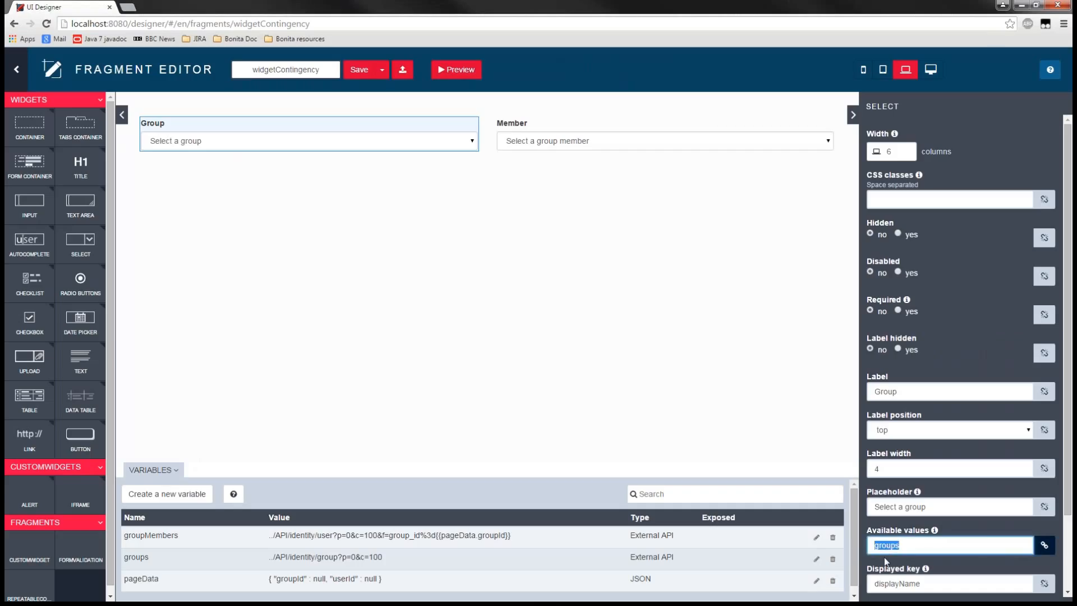
{"action": "left_click", "coordinate": [884, 557]}
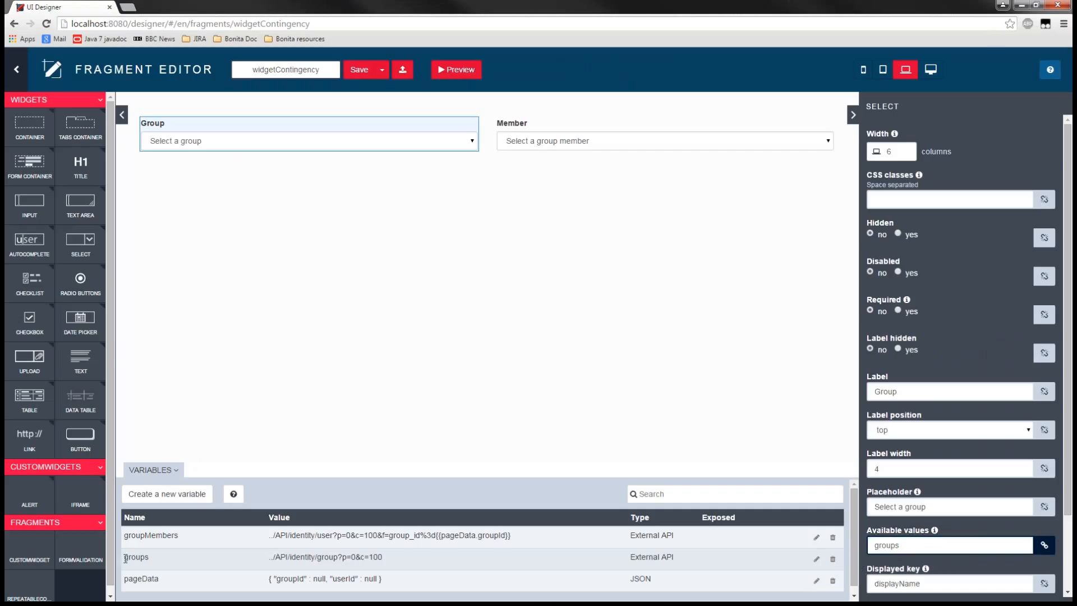
- Examine the groups variable in the variables table, including its type, API URL and paging parameters
{"action": "left_click_drag", "start_coordinate": [130, 559], "coordinate": [184, 560]}
{"action": "left_click_drag", "start_coordinate": [685, 568], "coordinate": [631, 559]}
{"action": "left_click_drag", "start_coordinate": [384, 557], "coordinate": [272, 557]}
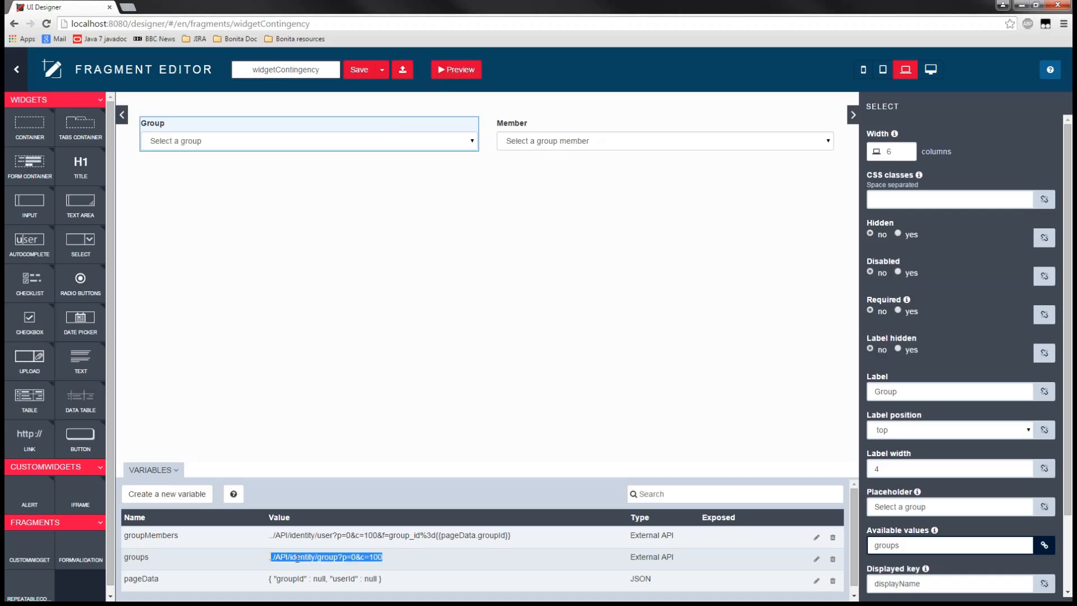
{"action": "left_click", "coordinate": [288, 559]}
{"action": "double_click", "coordinate": [326, 557]}
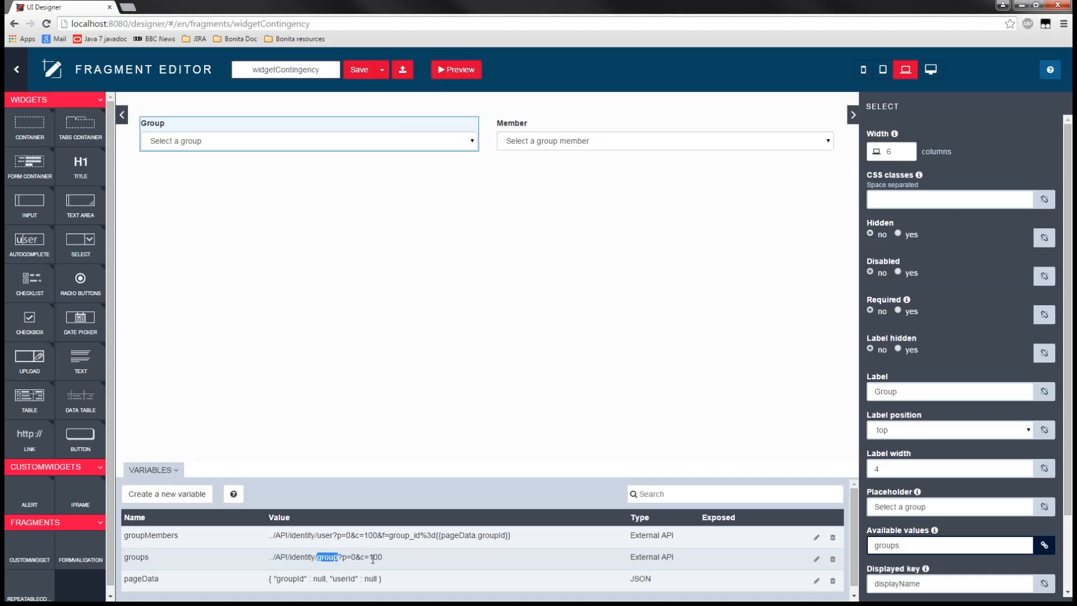
{"action": "left_click_drag", "start_coordinate": [387, 558], "coordinate": [266, 559]}
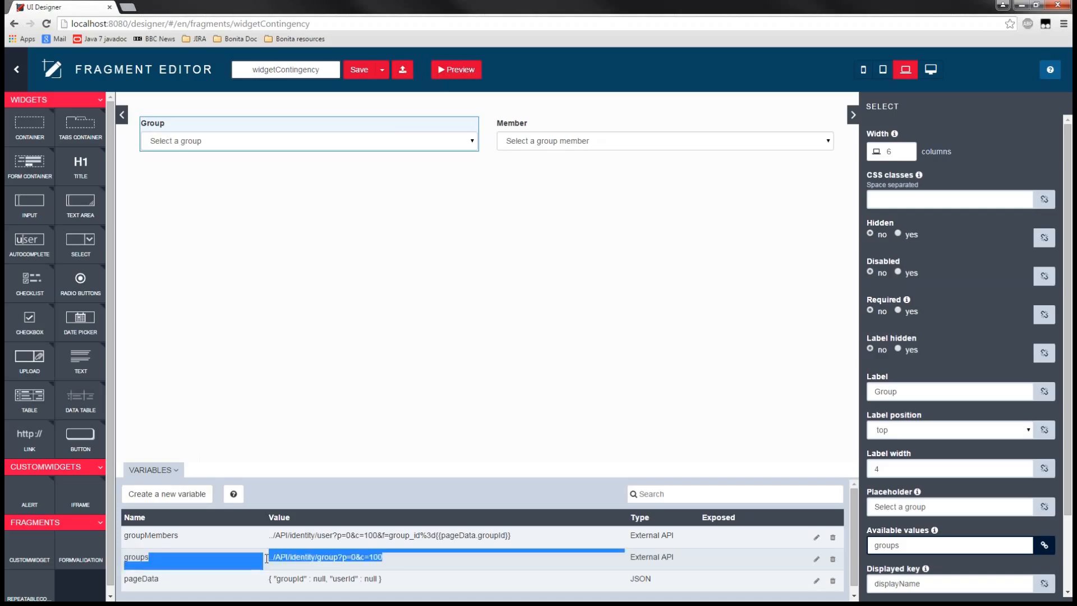
{"action": "left_click", "coordinate": [267, 559]}
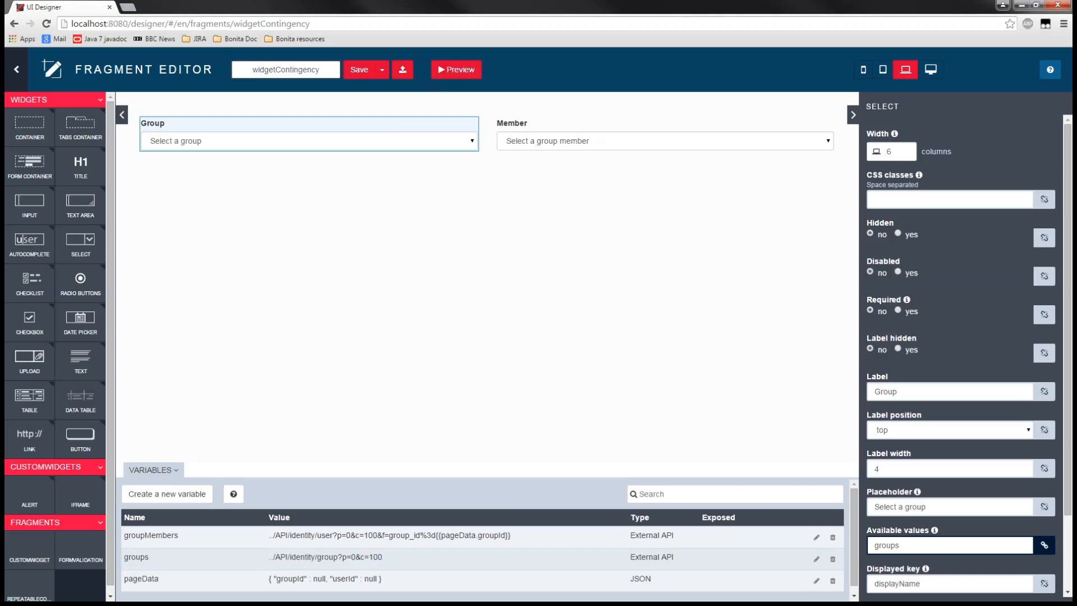
{"action": "double_click", "coordinate": [353, 557]}
{"action": "left_click_drag", "start_coordinate": [382, 557], "coordinate": [268, 557]}
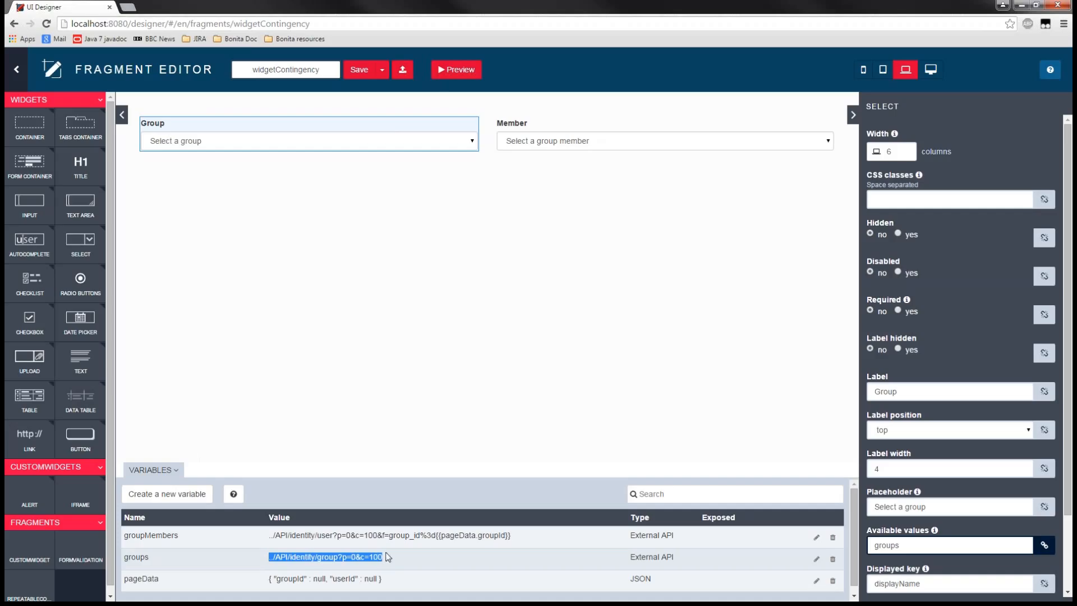
- Examine the Group widget's Displayed key and Returned key in relation to the groups variable, and clear the selection
{"action": "mouse_move", "coordinate": [151, 140]}
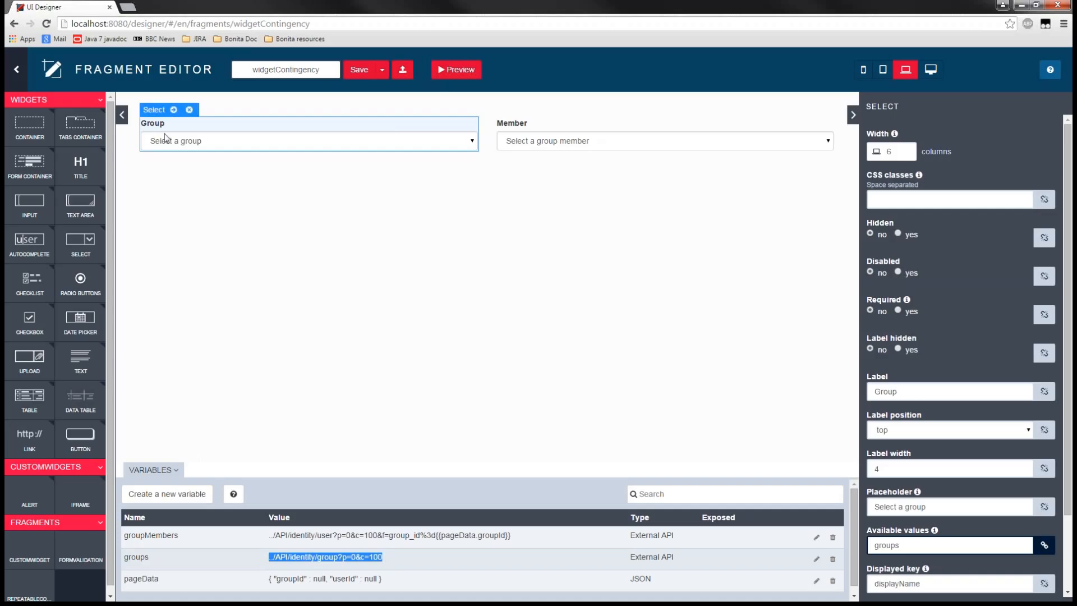
{"action": "left_click_drag", "start_coordinate": [1071, 497], "coordinate": [1072, 571]}
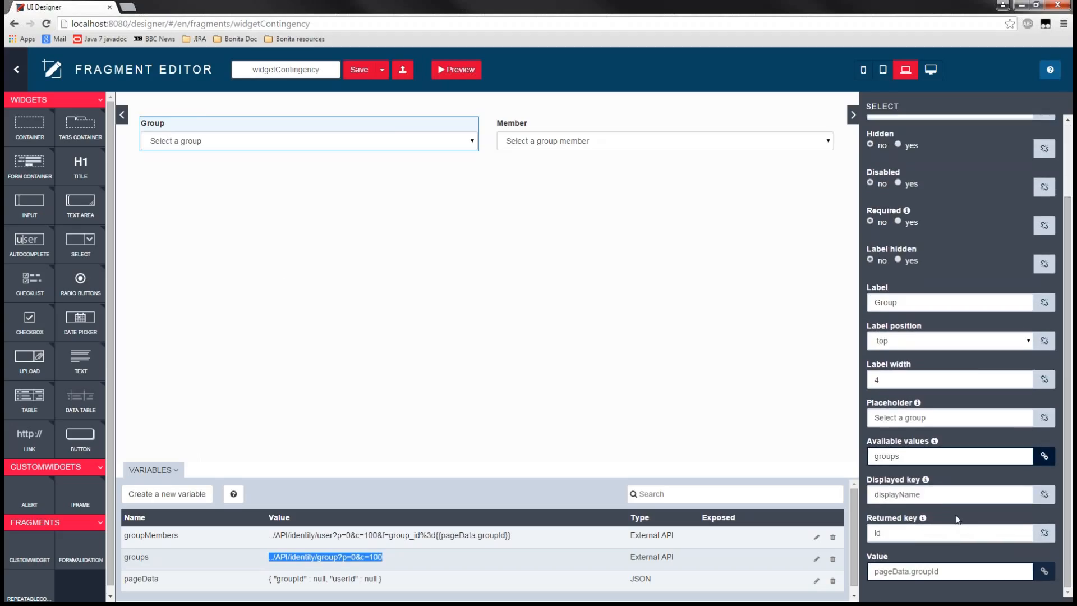
{"action": "double_click", "coordinate": [903, 494]}
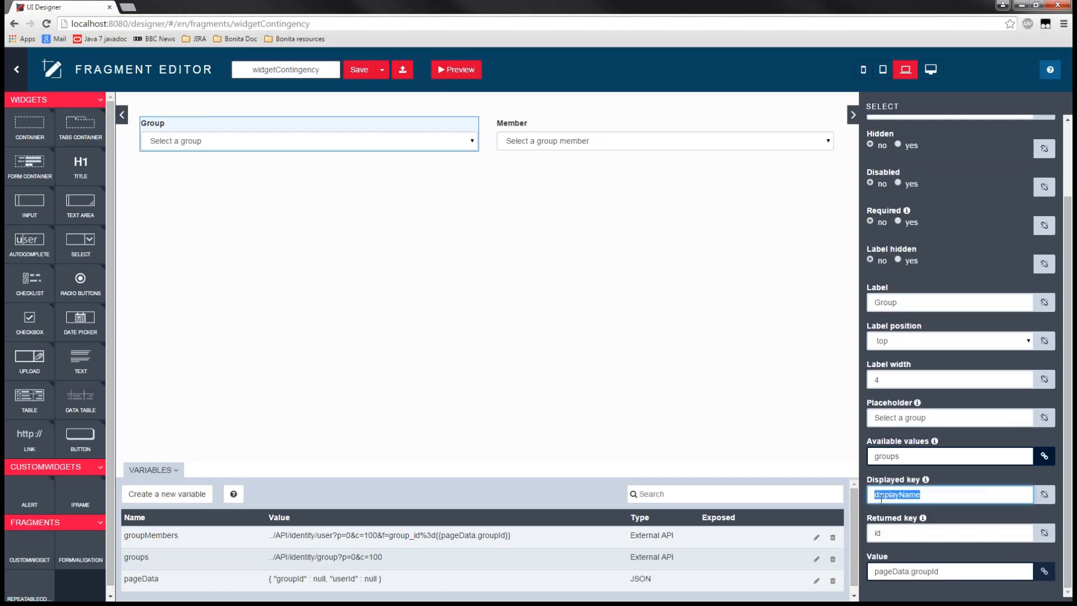
{"action": "mouse_move", "coordinate": [166, 137]}
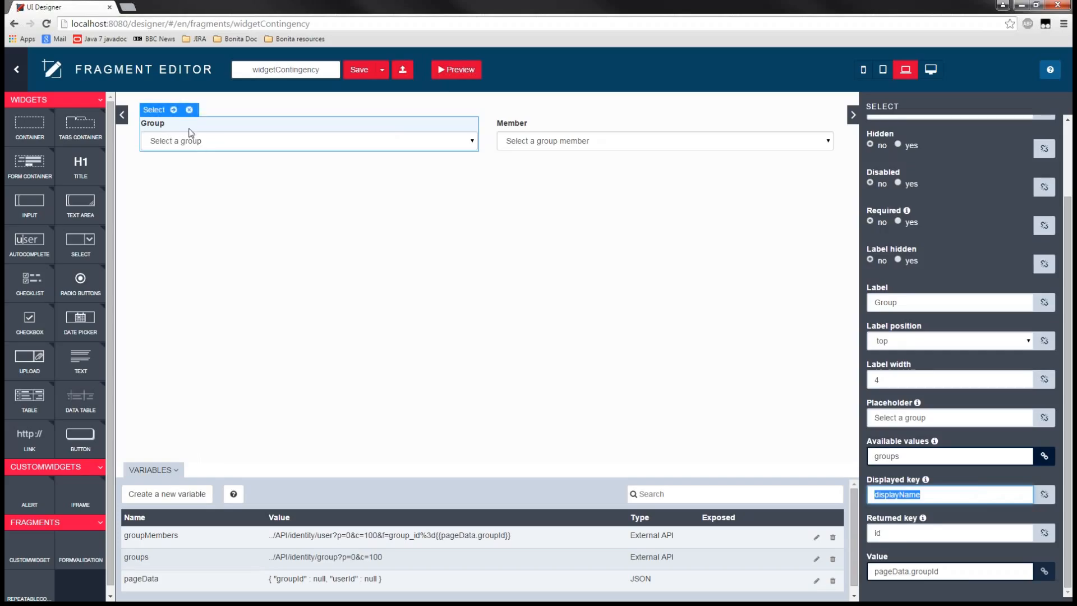
{"action": "double_click", "coordinate": [890, 530]}
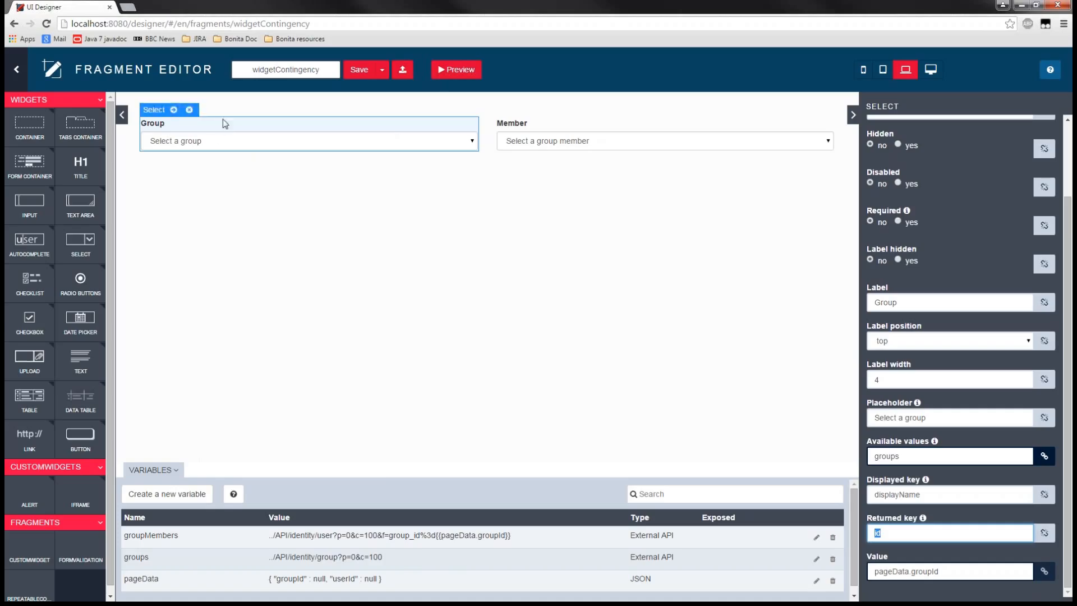
{"action": "left_click", "coordinate": [126, 558]}
{"action": "left_click_drag", "start_coordinate": [126, 558], "coordinate": [697, 558]}
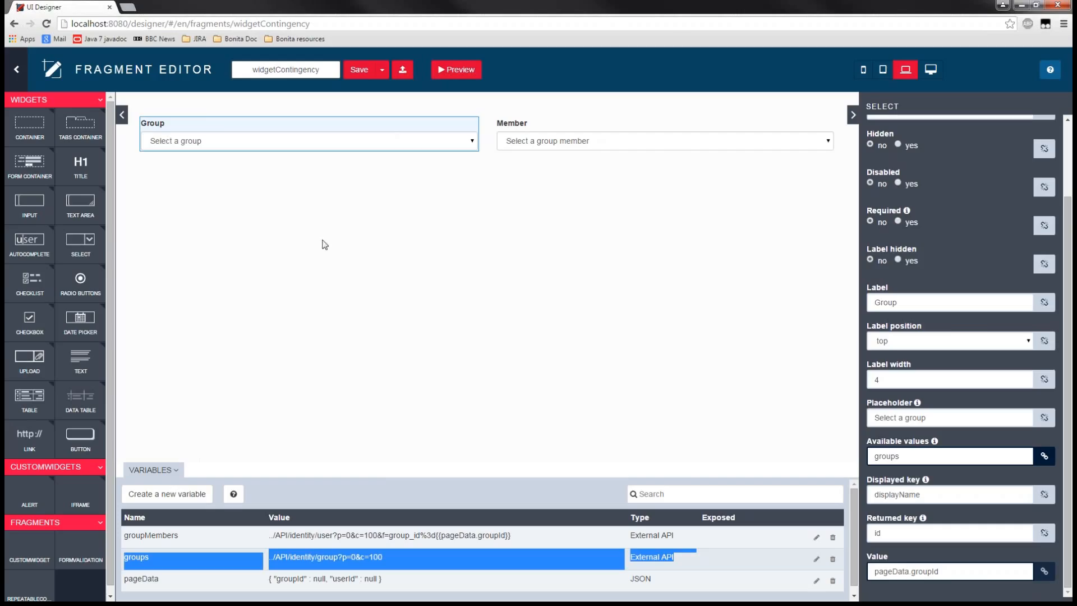
{"action": "left_click", "coordinate": [504, 327]}
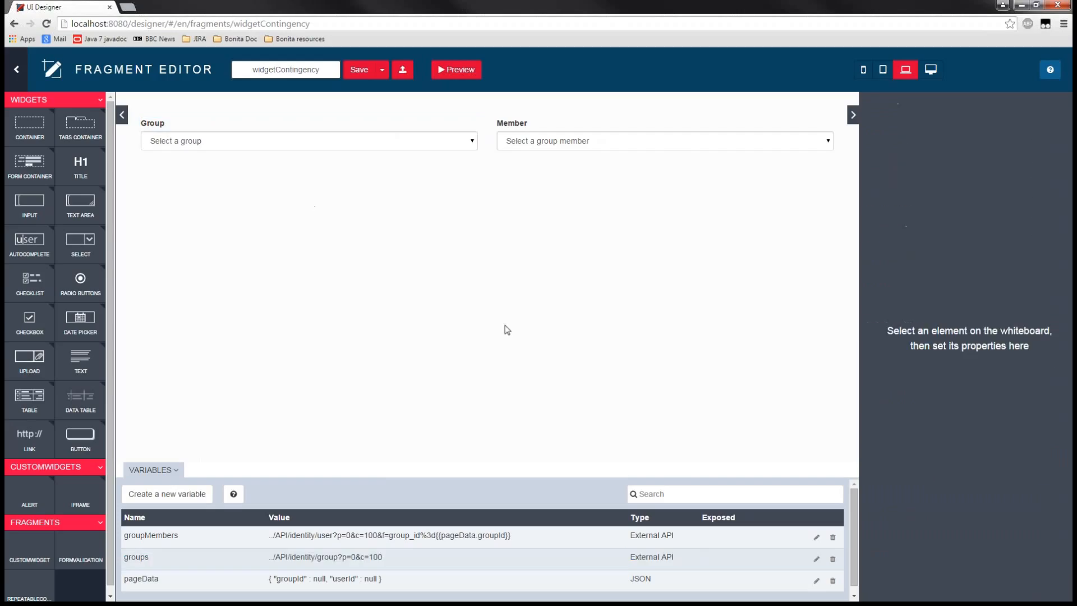
- Reselect the Group widget and compare its Value binding with the pageData variable in the variables table
{"action": "left_click", "coordinate": [242, 147]}
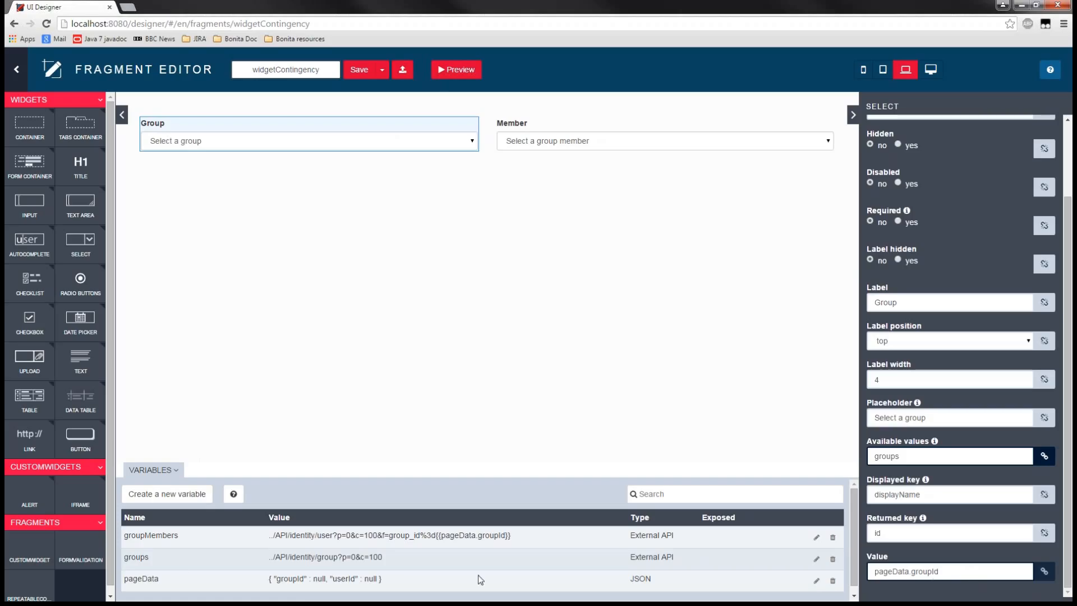
{"action": "left_click_drag", "start_coordinate": [128, 582], "coordinate": [394, 580]}
{"action": "left_click", "coordinate": [394, 580]}
- Open the pageData variable's definition, examine the groupId and userId entries, and close it without saving
{"action": "left_click", "coordinate": [817, 581]}
{"action": "double_click", "coordinate": [428, 170]}
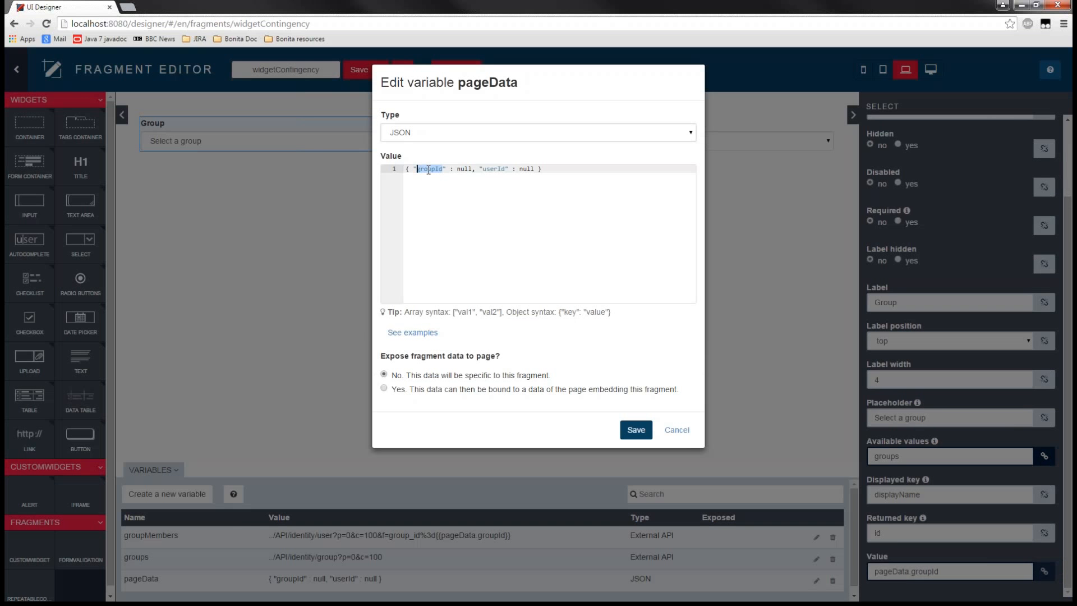
{"action": "double_click", "coordinate": [494, 170]}
{"action": "double_click", "coordinate": [464, 169]}
{"action": "double_click", "coordinate": [496, 168]}
{"action": "left_click", "coordinate": [686, 431]}
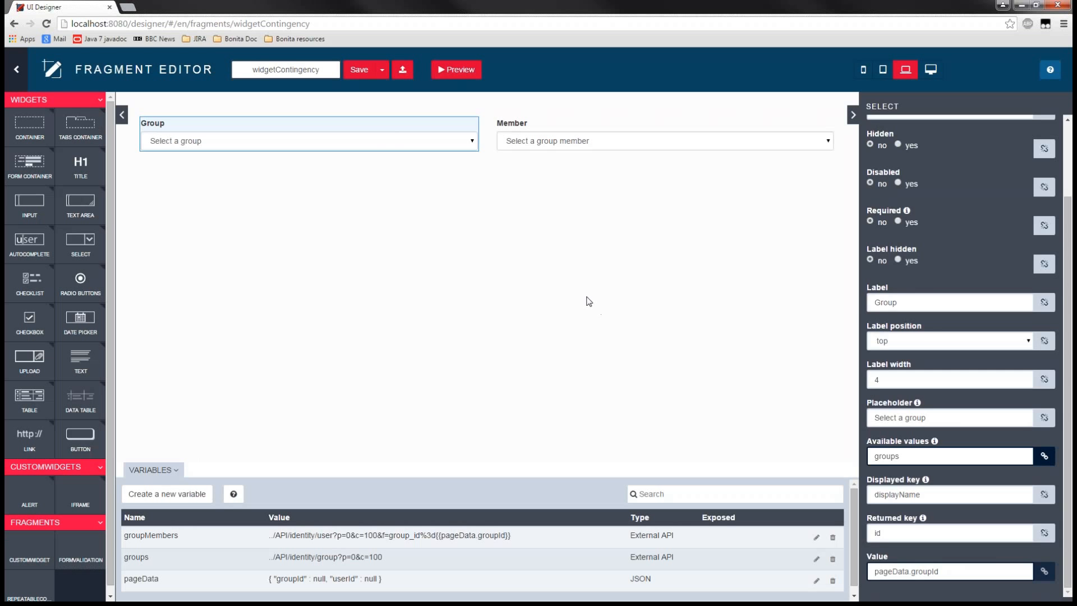
- Select the Member widget and examine its Hidden expression, focusing on the groupId condition
{"action": "left_click", "coordinate": [589, 301]}
{"action": "left_click", "coordinate": [543, 122]}
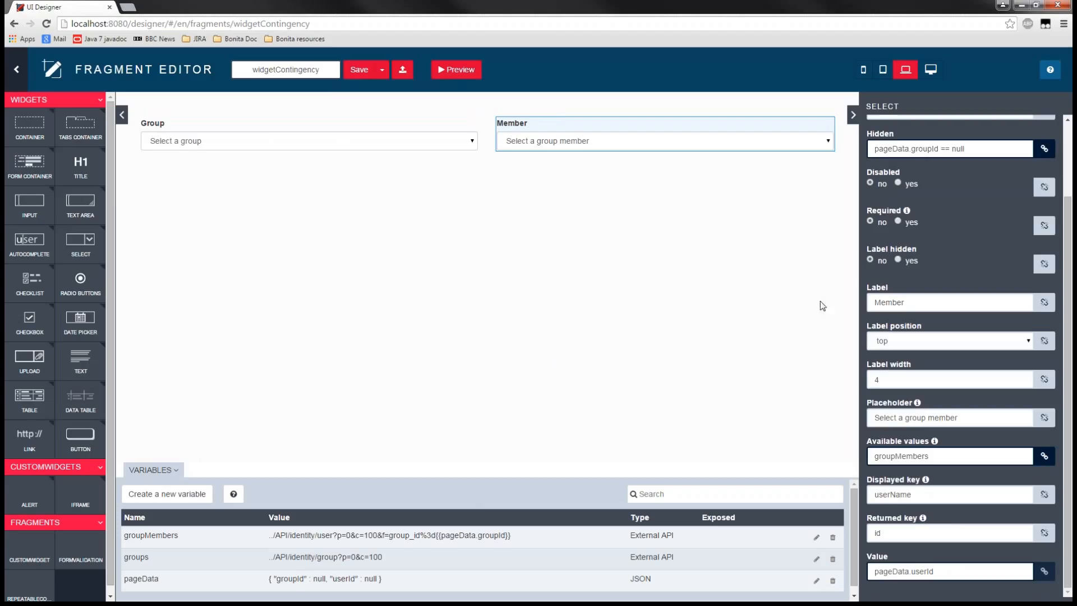
{"action": "scroll", "coordinate": [1004, 256], "scroll_direction": "up", "scroll_amount": 2}
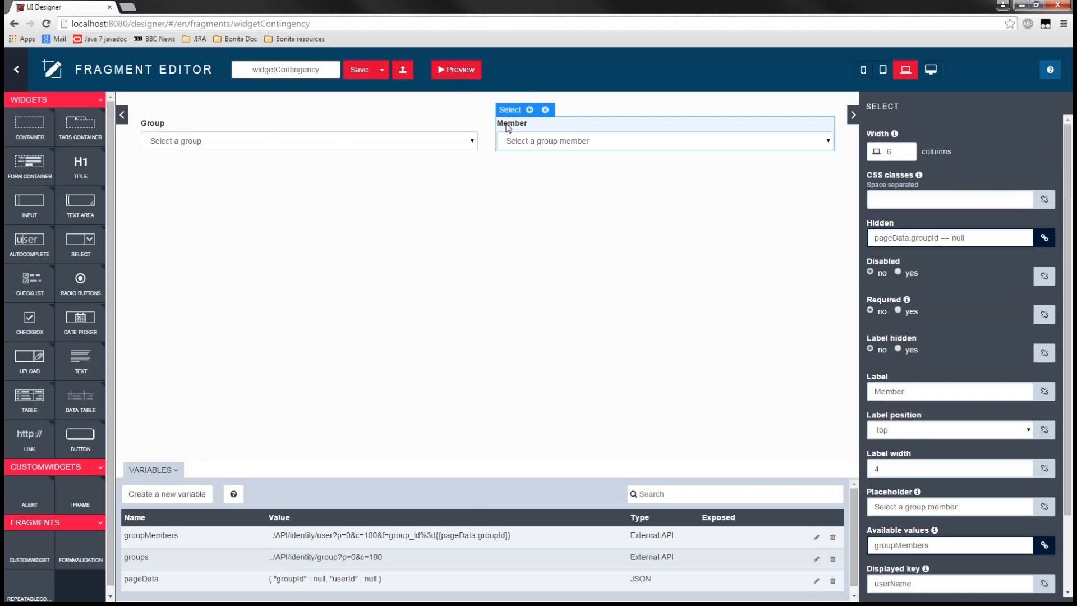
{"action": "double_click", "coordinate": [920, 239]}
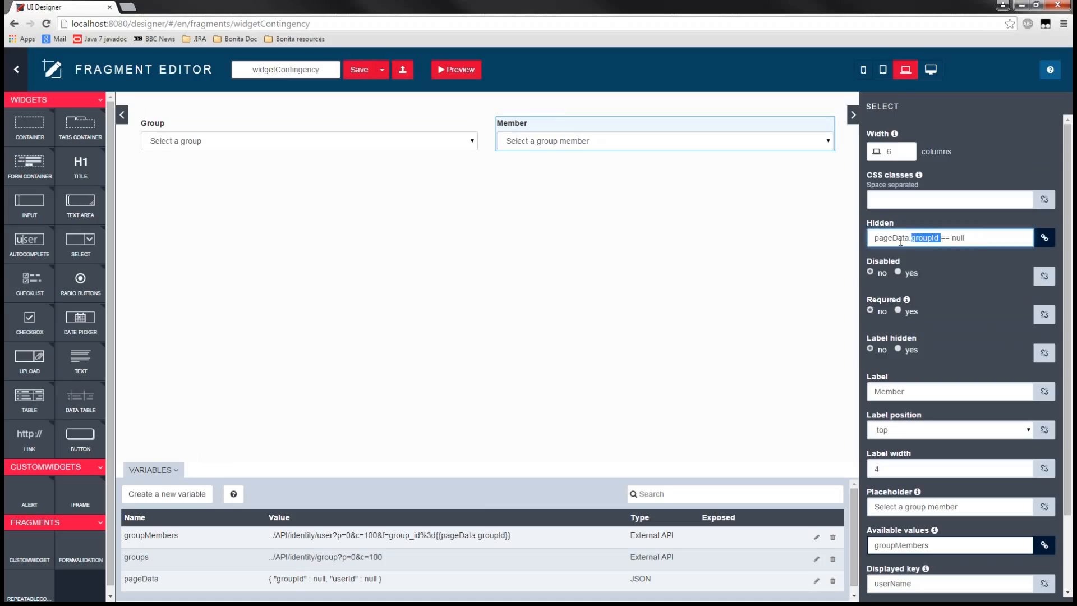
- Examine the Member widget's full Hidden expression and compare its Available values binding with the groupMembers variable in the variables table
{"action": "left_click", "coordinate": [932, 239]}
{"action": "left_click_drag", "start_coordinate": [979, 239], "coordinate": [858, 238]}
{"action": "double_click", "coordinate": [902, 545]}
{"action": "scroll", "coordinate": [900, 553], "scroll_direction": "down", "scroll_amount": 2}
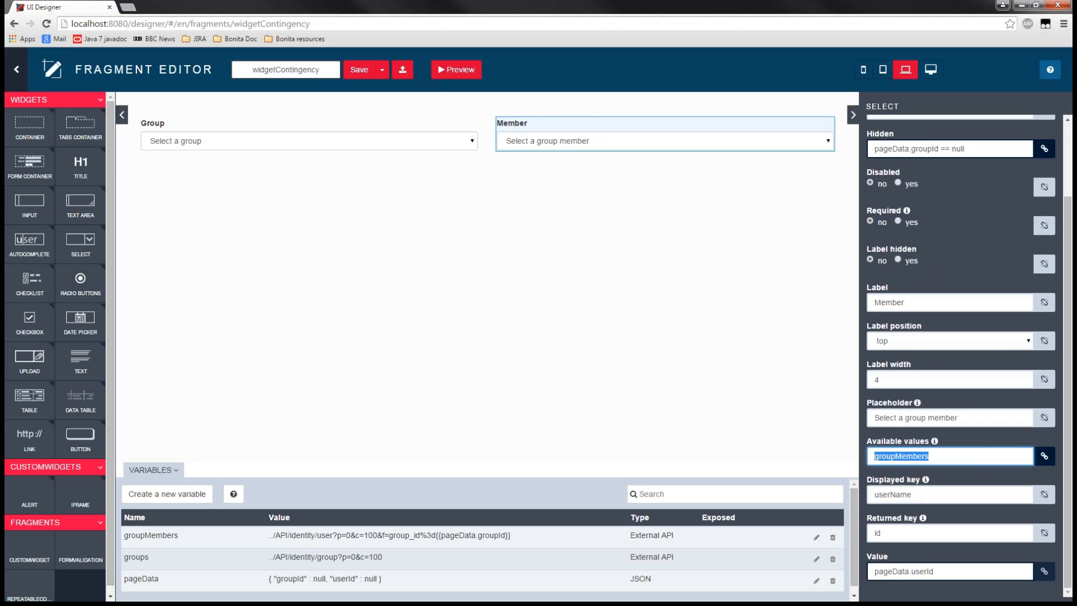
{"action": "double_click", "coordinate": [121, 536]}
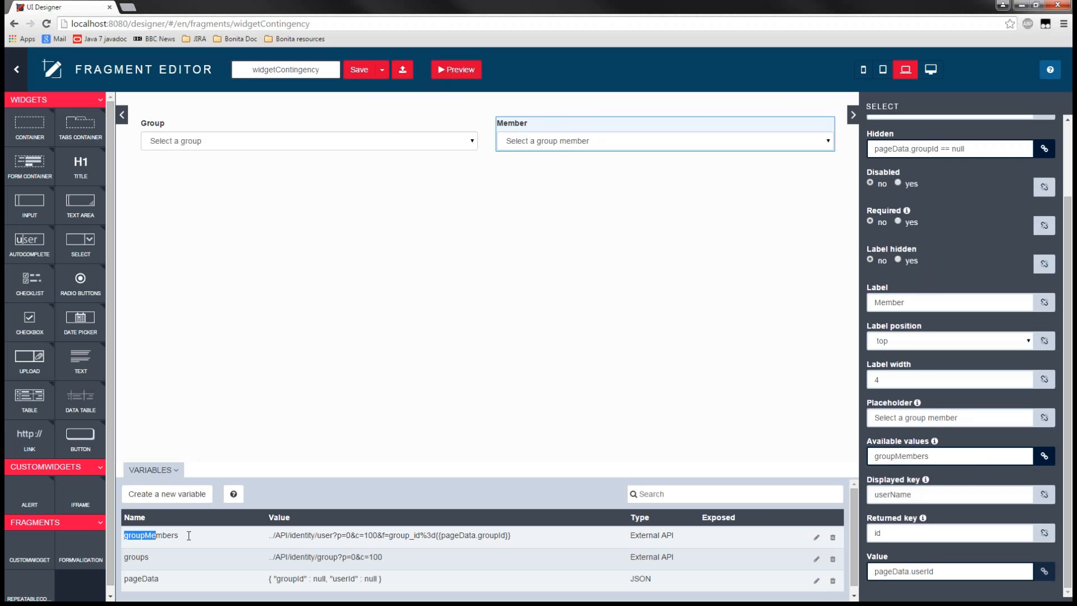
- Open the groupMembers variable's definition, examine its API URL and the group_id filter using pageData.groupId, and close it without saving
{"action": "left_click", "coordinate": [816, 538]}
{"action": "left_click", "coordinate": [645, 171]}
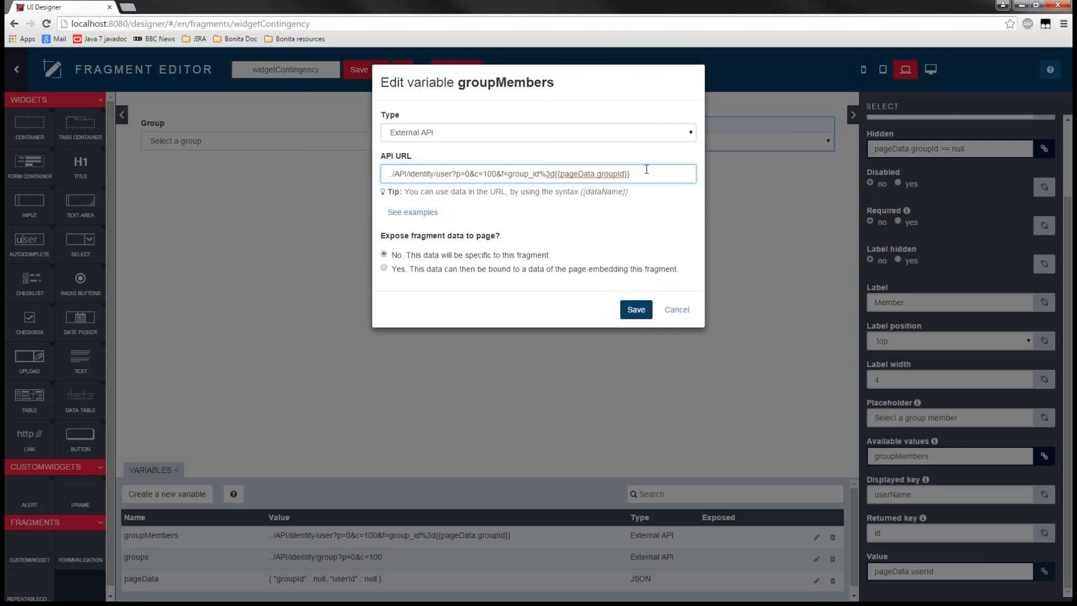
{"action": "left_click_drag", "start_coordinate": [645, 171], "coordinate": [556, 179]}
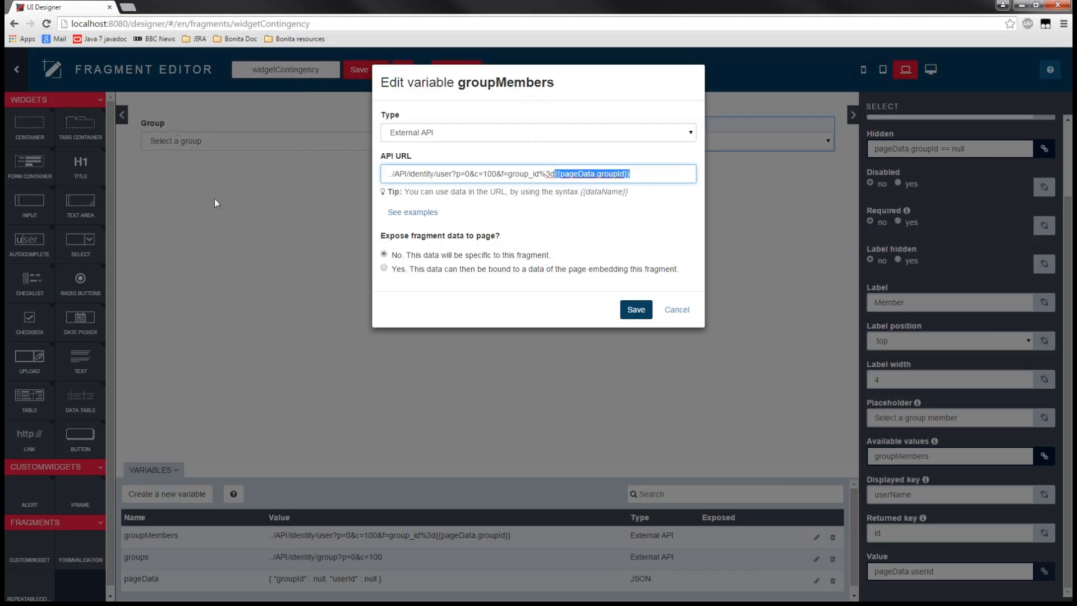
{"action": "left_click_drag", "start_coordinate": [641, 177], "coordinate": [381, 174]}
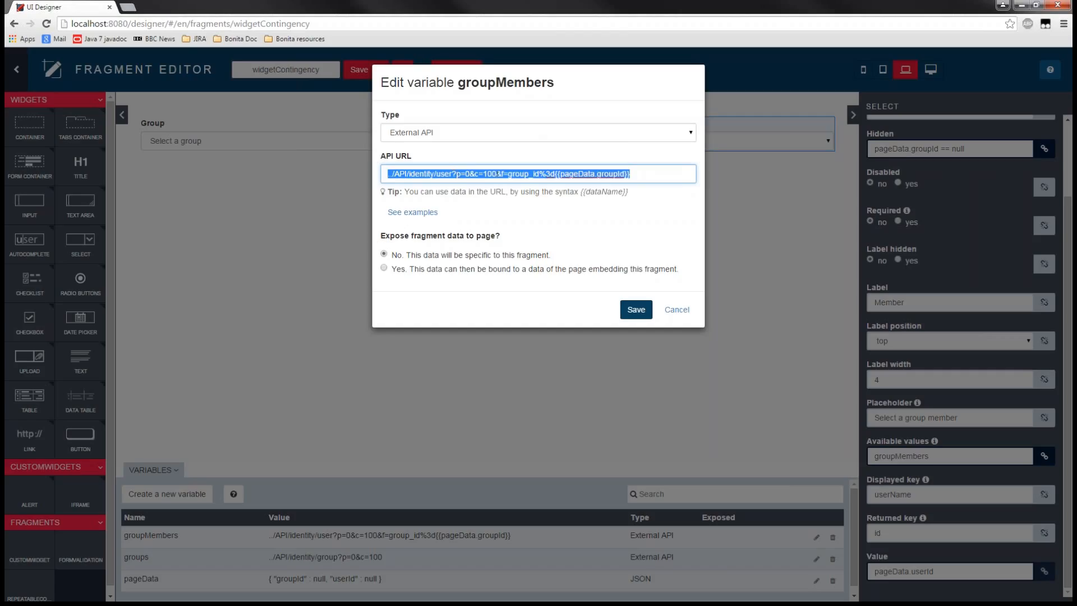
{"action": "left_click_drag", "start_coordinate": [501, 174], "coordinate": [657, 175]}
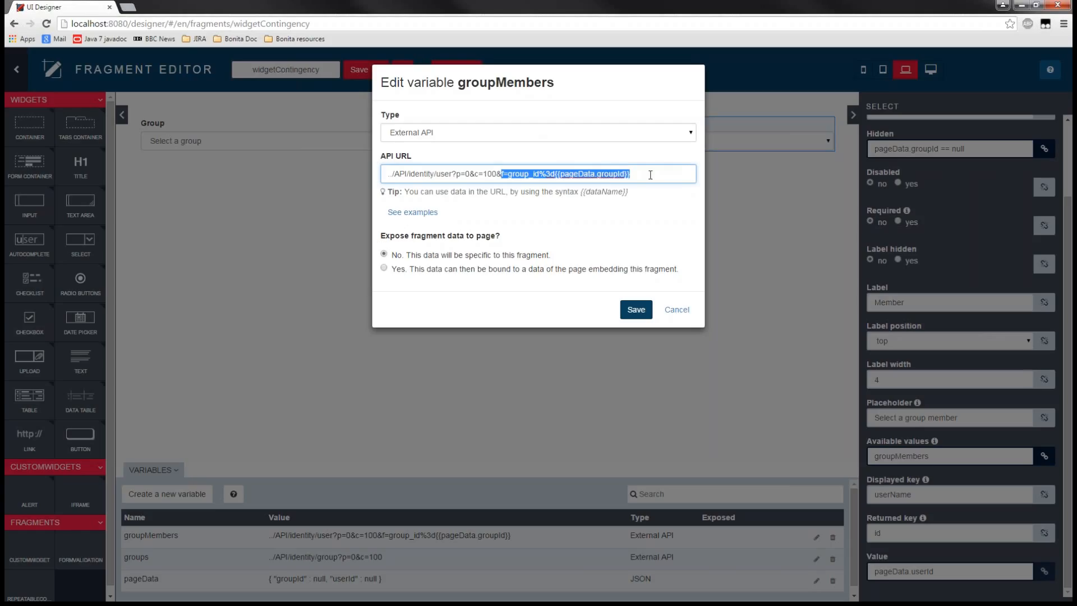
{"action": "left_click", "coordinate": [561, 173]}
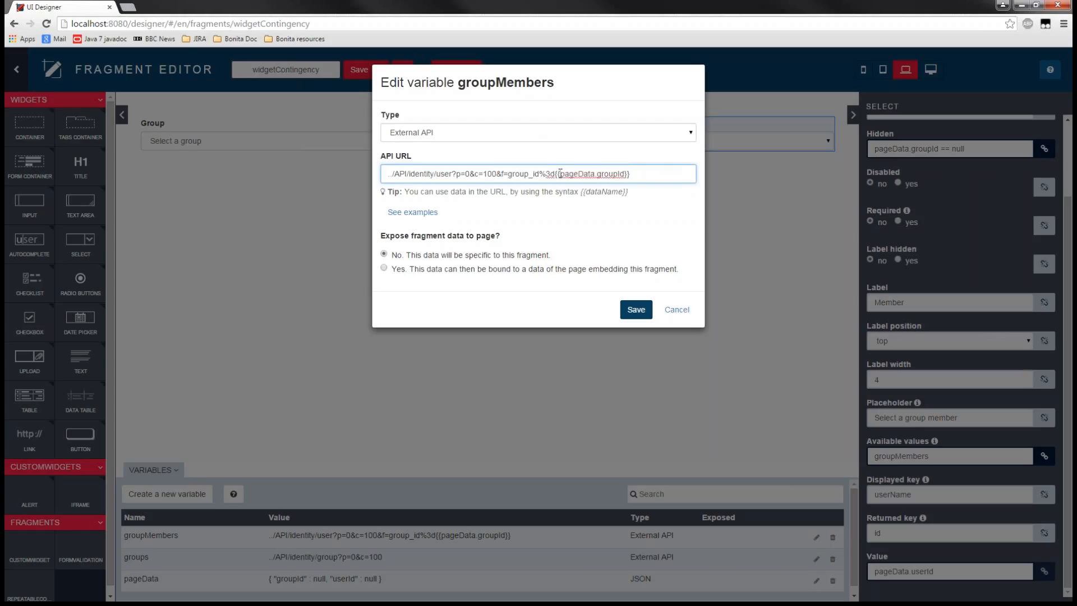
{"action": "left_click_drag", "start_coordinate": [560, 174], "coordinate": [625, 173]}
{"action": "left_click", "coordinate": [687, 317]}
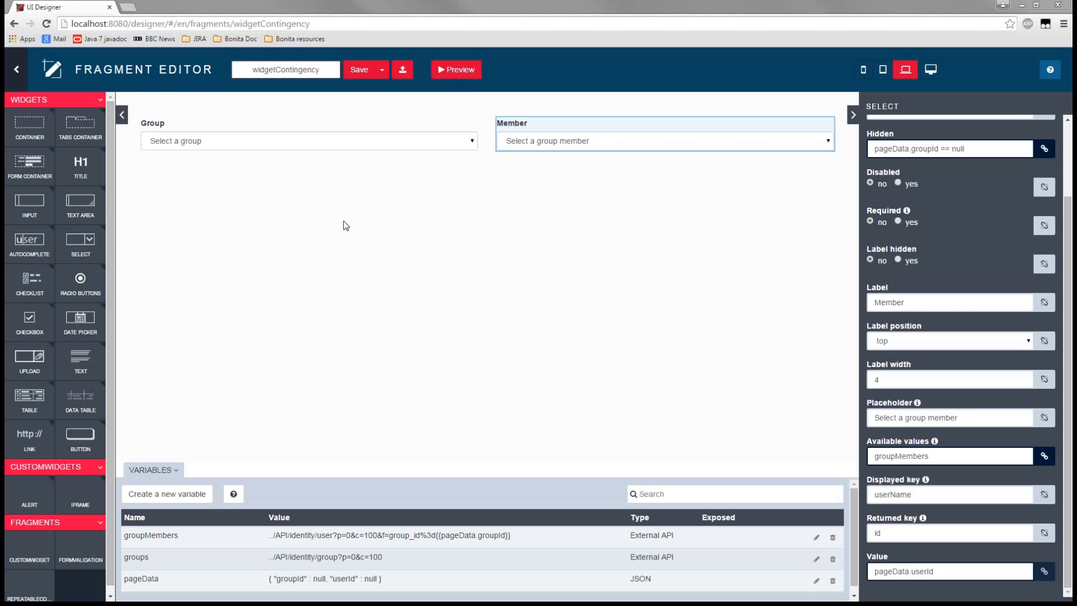
- In the Bonita deep dive application, return to the slides and advance to the Demo 3 repeatable content slide
{"action": "left_click", "coordinate": [121, 249]}
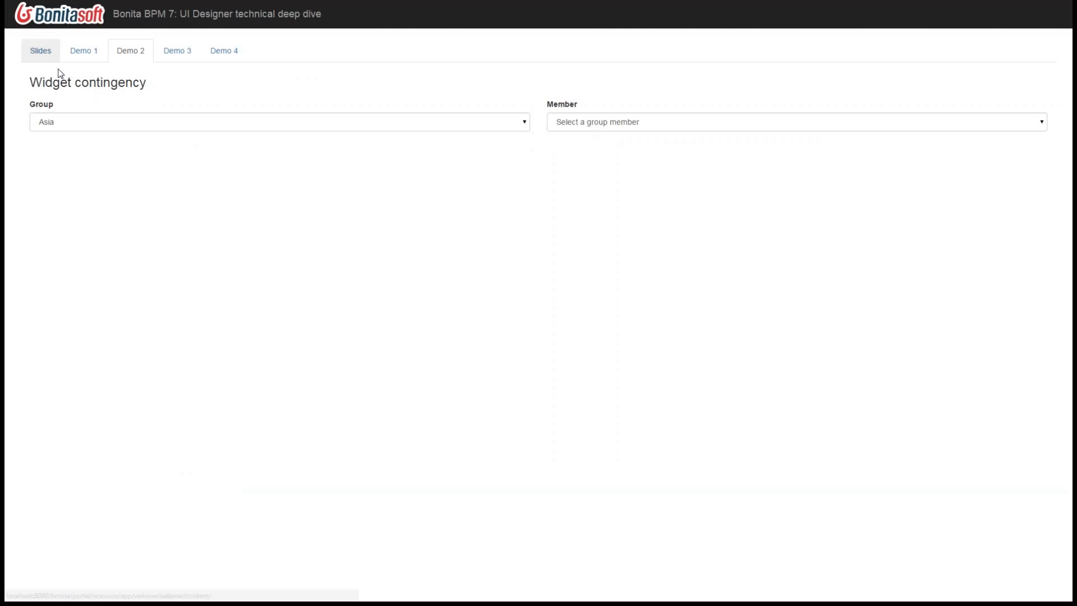
{"action": "left_click", "coordinate": [41, 51]}
{"action": "key", "text": "Down"}
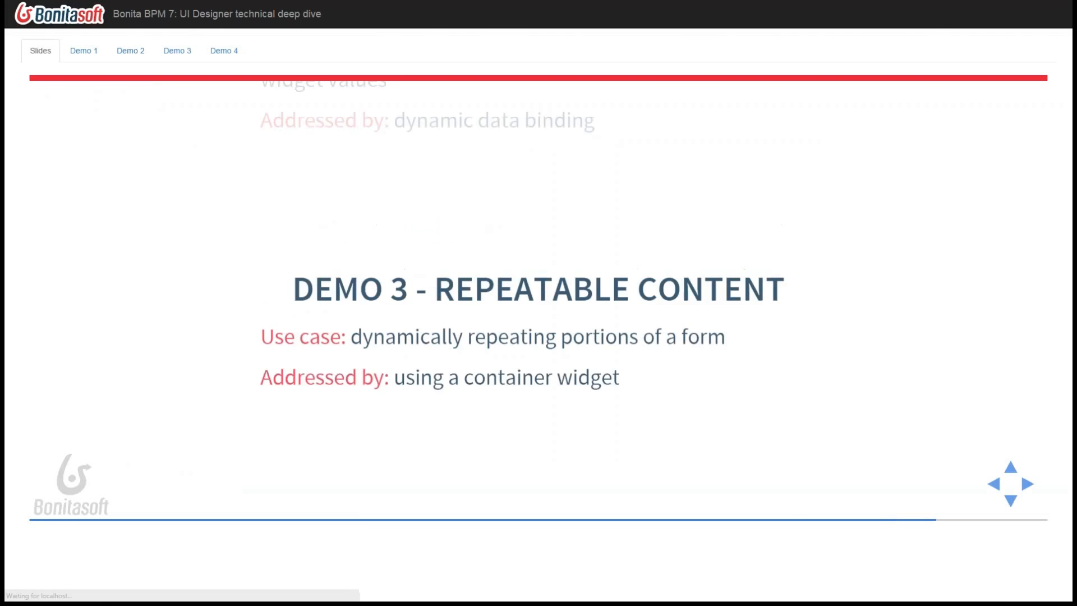
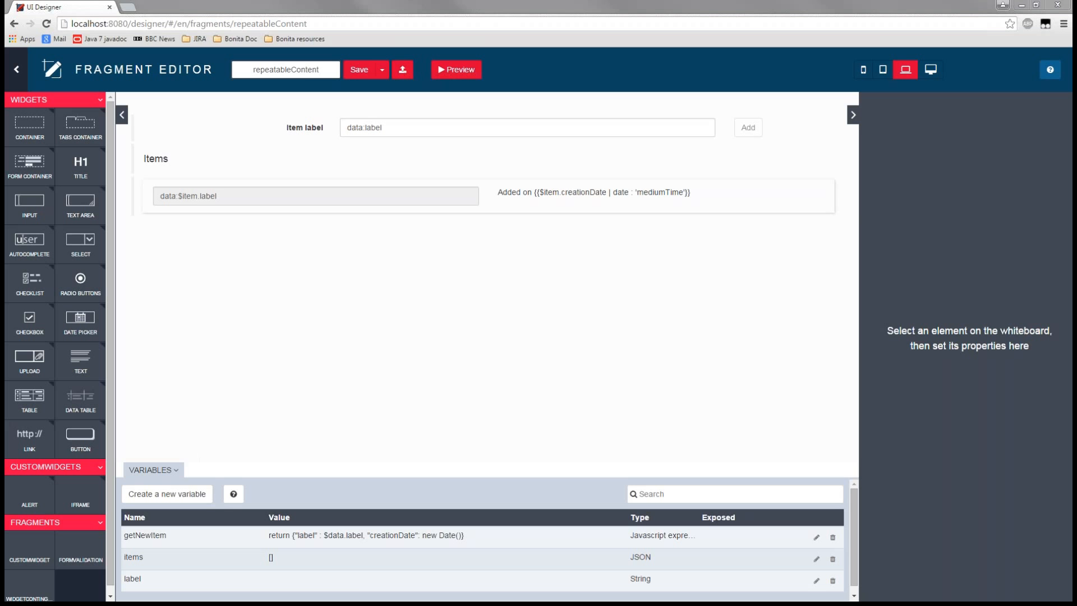
- Leave the repeatableContent fragment, open the formValidation fragment and select its Submit button to view the button's properties
{"action": "left_click", "coordinate": [16, 69]}
{"action": "left_click", "coordinate": [494, 244]}
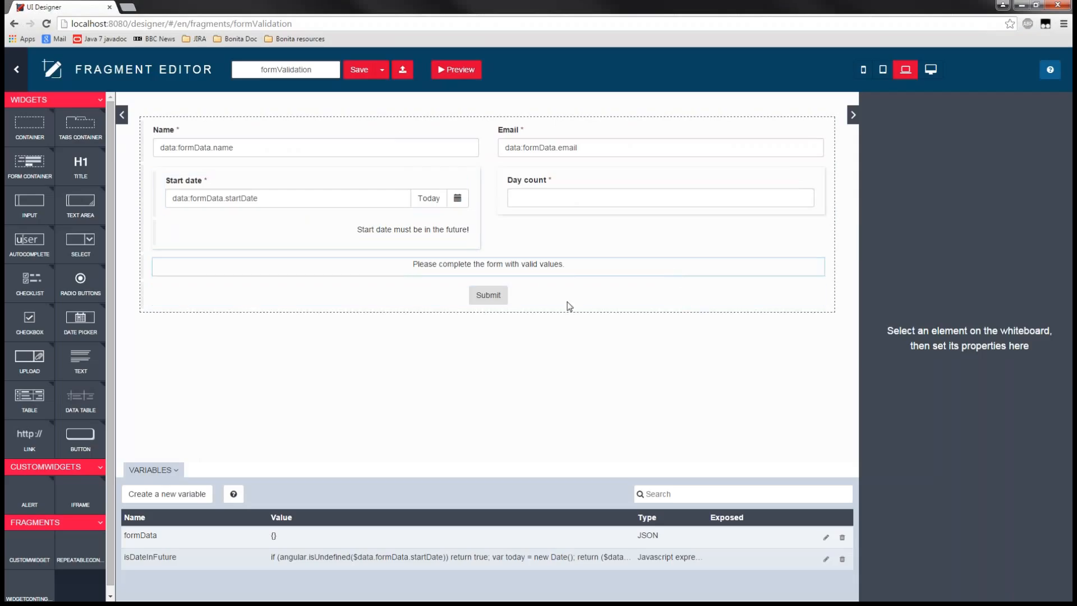
{"action": "left_click", "coordinate": [430, 300]}
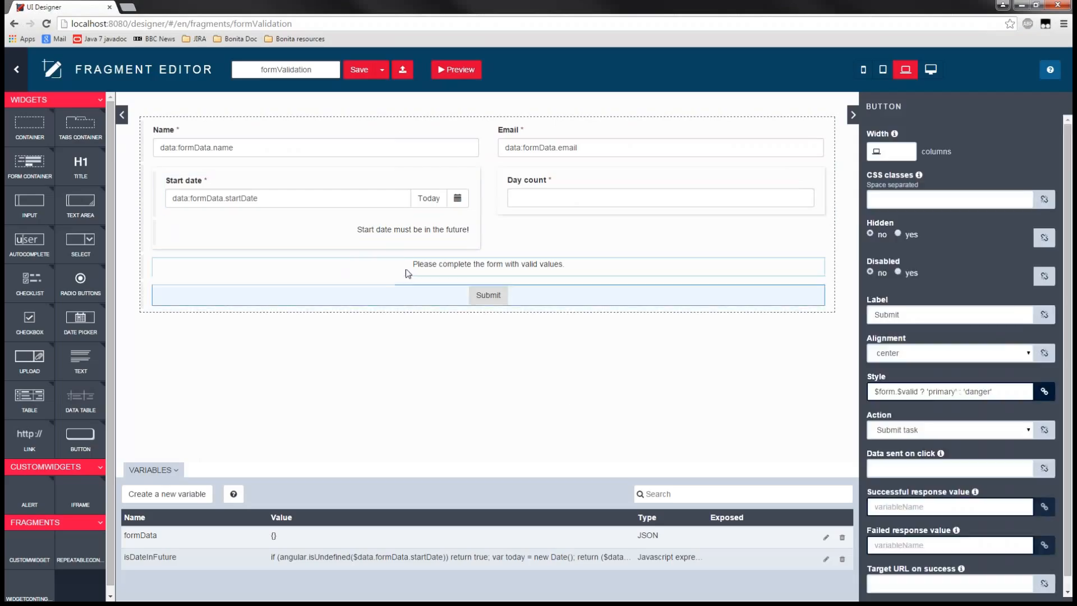
- Select the "Please complete the form with valid values." text widget and examine the $form and $valid parts of its Hidden expression
{"action": "left_click", "coordinate": [404, 271]}
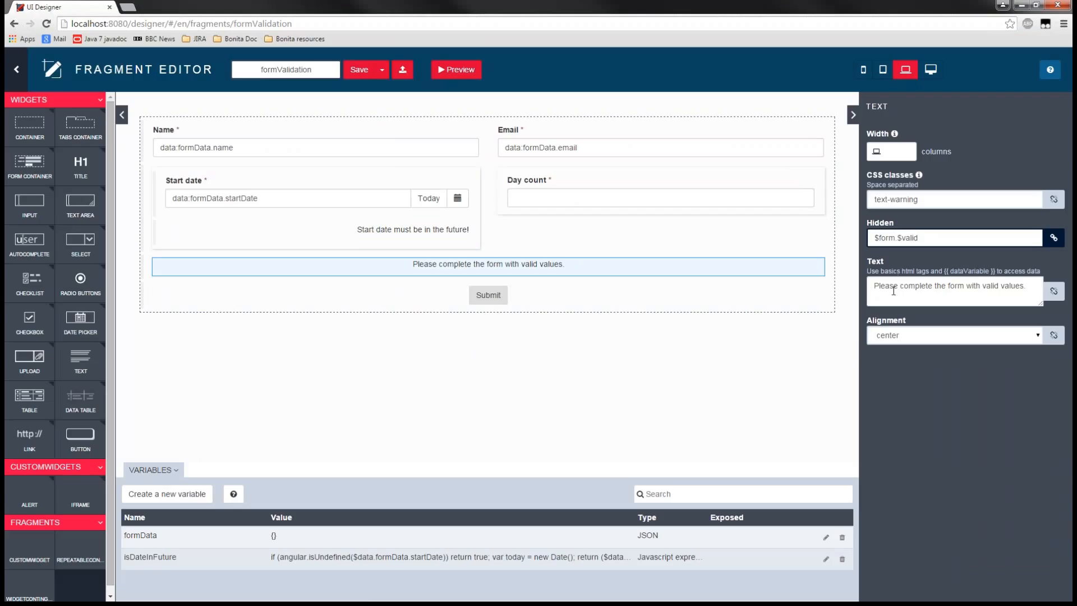
{"action": "left_click_drag", "start_coordinate": [927, 238], "coordinate": [897, 238]}
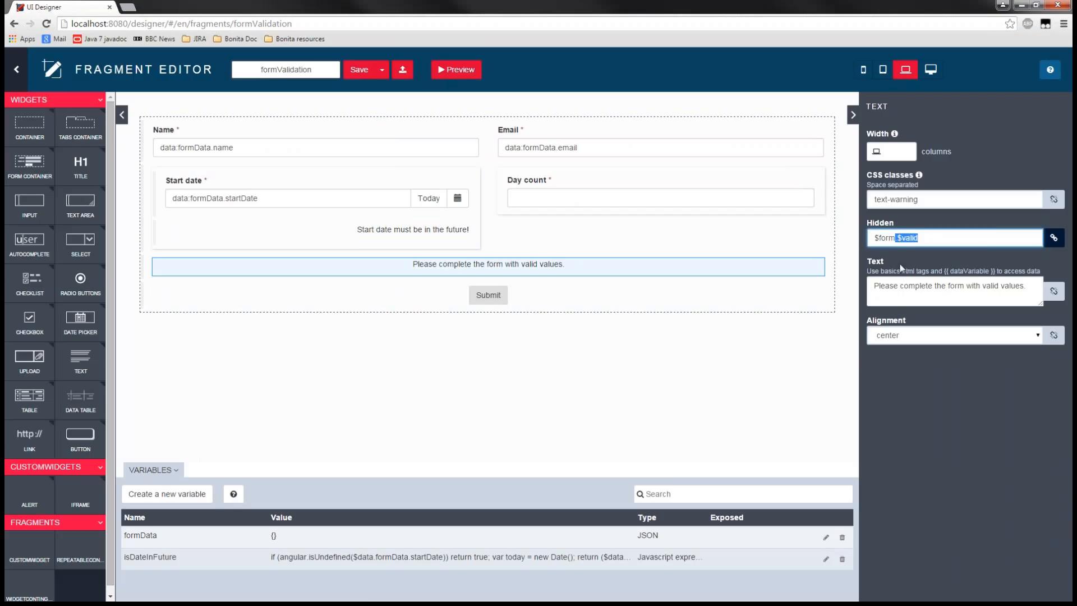
{"action": "left_click", "coordinate": [898, 238]}
{"action": "left_click_drag", "start_coordinate": [898, 238], "coordinate": [876, 241]}
{"action": "left_click_drag", "start_coordinate": [896, 238], "coordinate": [934, 238]}
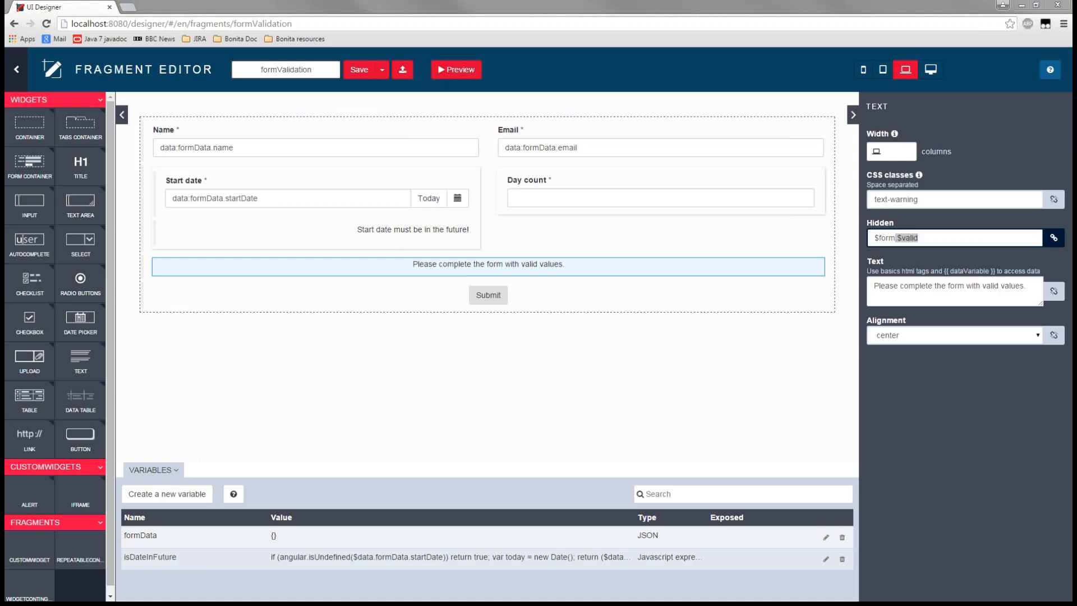
- Open the widgetContingency fragment and examine the start of the groupMembers variable's relative API URL in the variables table
{"action": "left_click", "coordinate": [16, 69]}
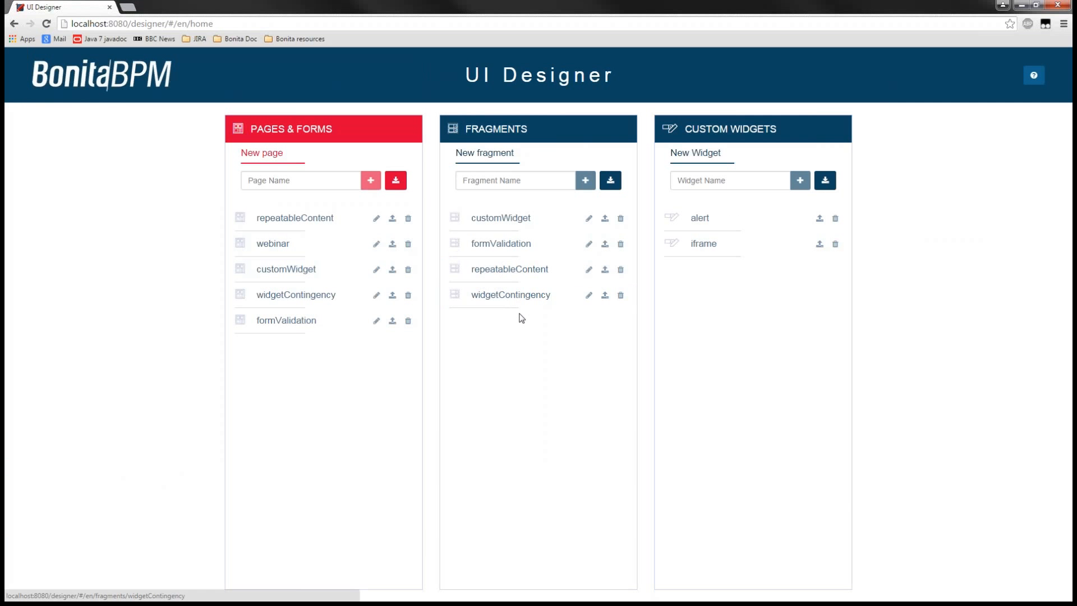
{"action": "left_click", "coordinate": [517, 298]}
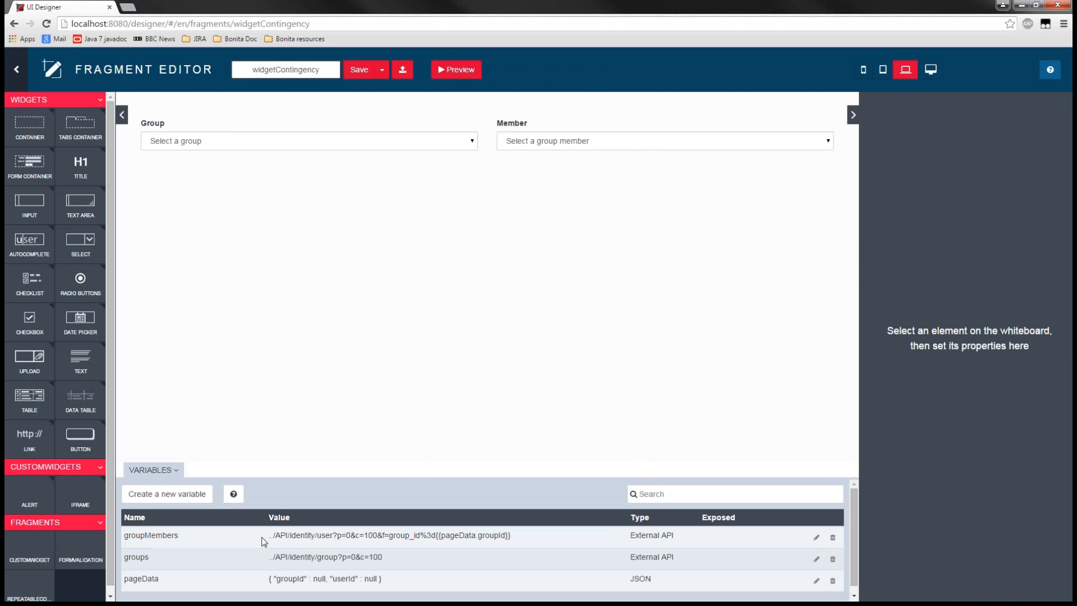
{"action": "left_click_drag", "start_coordinate": [269, 538], "coordinate": [287, 540]}
{"action": "left_click", "coordinate": [262, 540]}
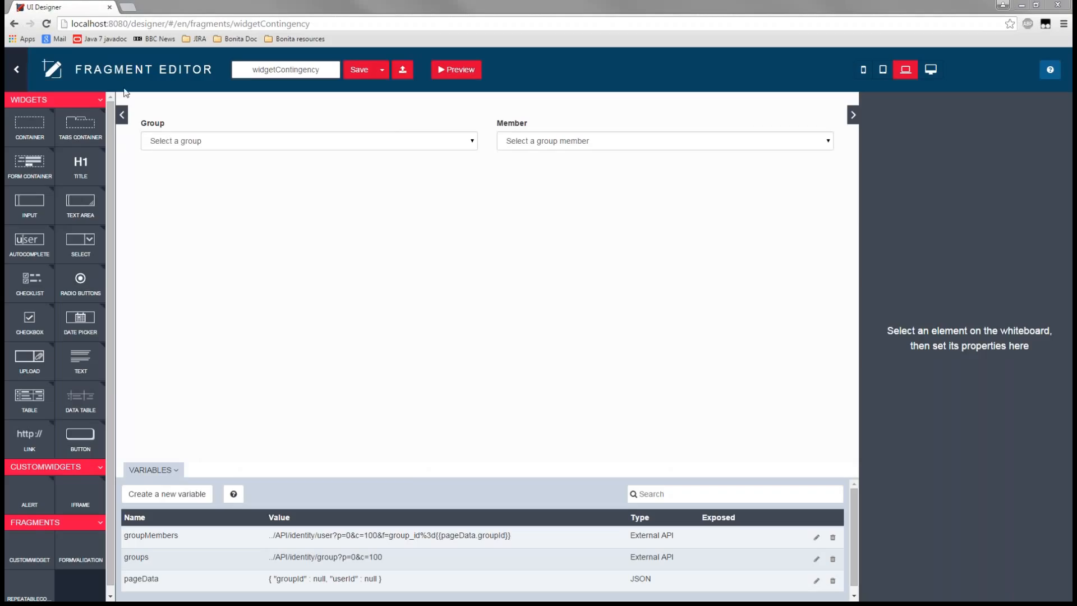
- Open the repeatableContent fragment, examine the $data.label reference in the getNewItem variable's JavaScript expression, and close the definition without saving
{"action": "left_click", "coordinate": [17, 70]}
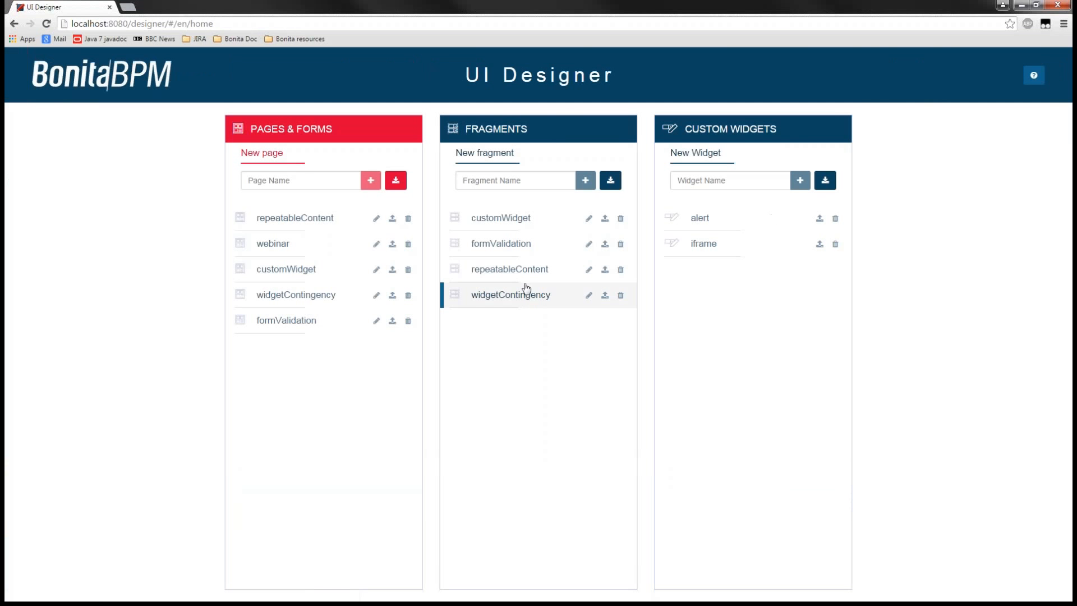
{"action": "left_click", "coordinate": [515, 276]}
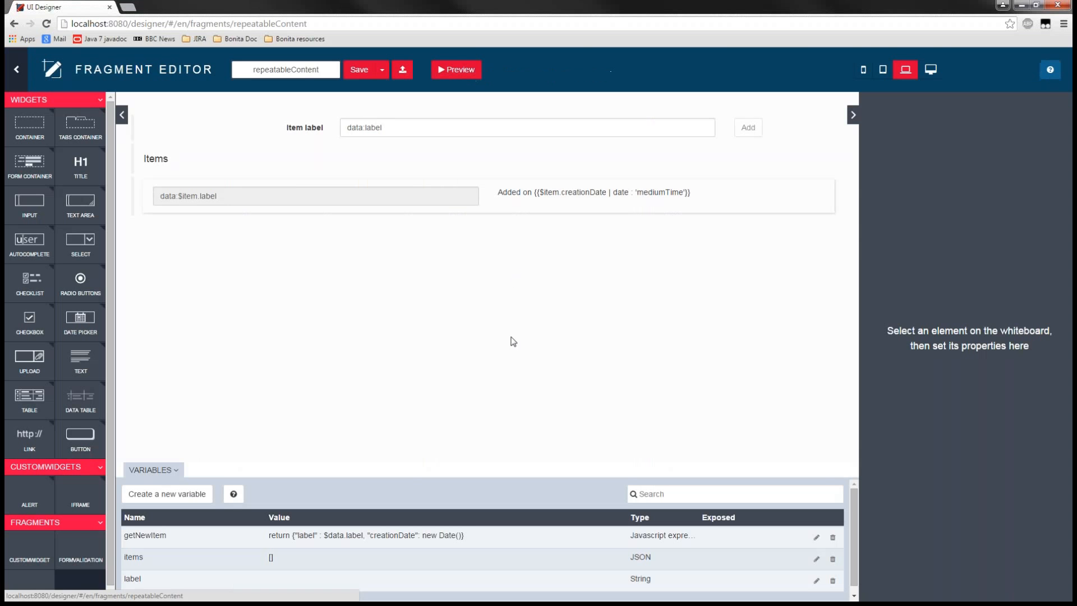
{"action": "scroll", "coordinate": [482, 537], "scroll_direction": "down", "scroll_amount": 1}
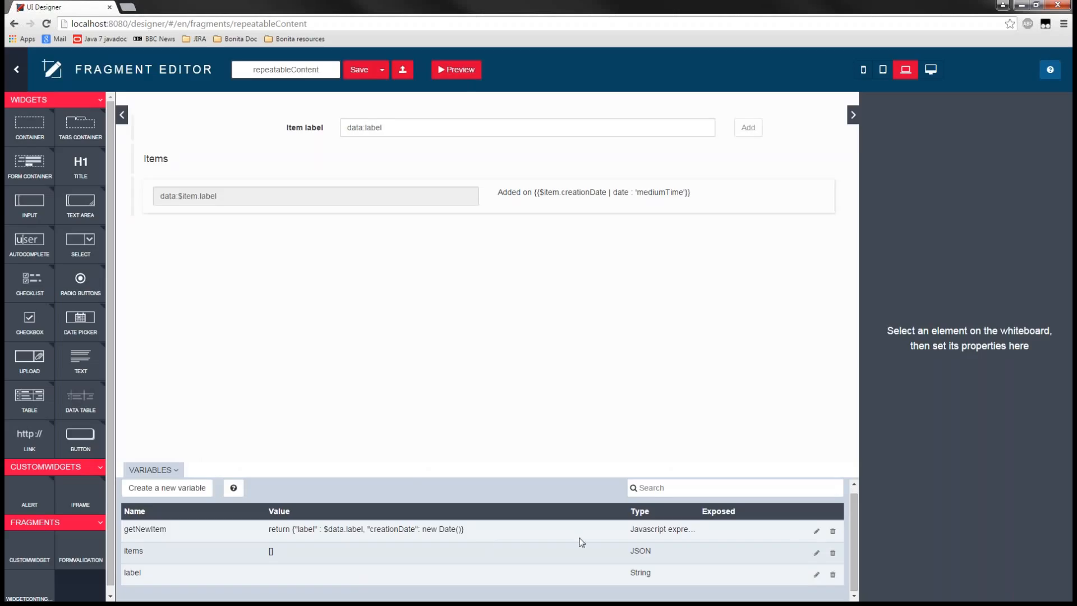
{"action": "left_click", "coordinate": [816, 531]}
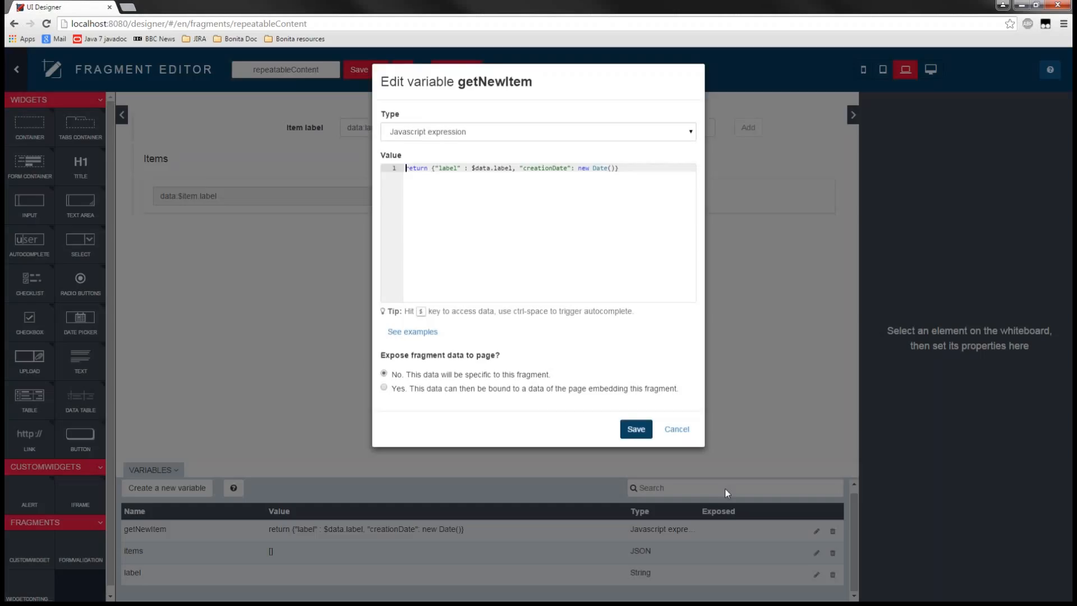
{"action": "left_click_drag", "start_coordinate": [471, 168], "coordinate": [492, 169]}
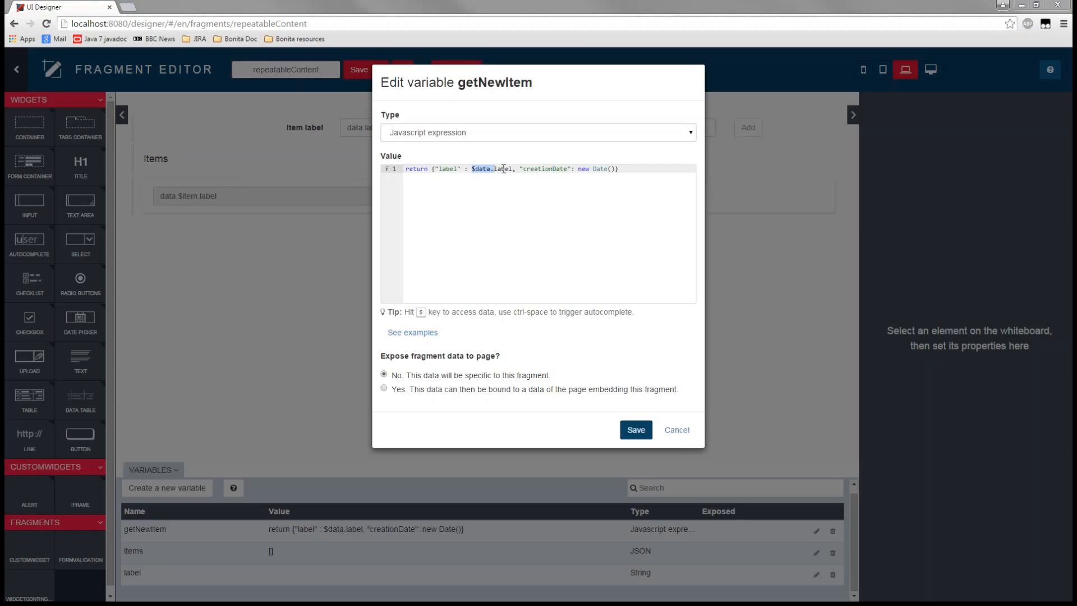
{"action": "left_click", "coordinate": [682, 434]}
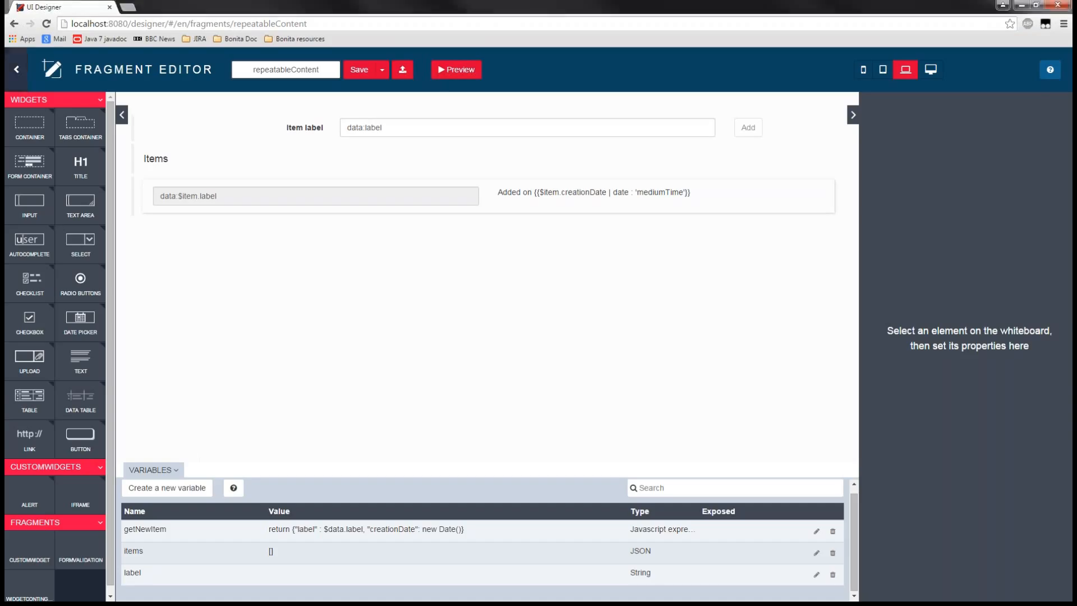
- Open the formValidation fragment again and select the form container around all its fields to examine its properties
{"action": "left_click", "coordinate": [16, 69]}
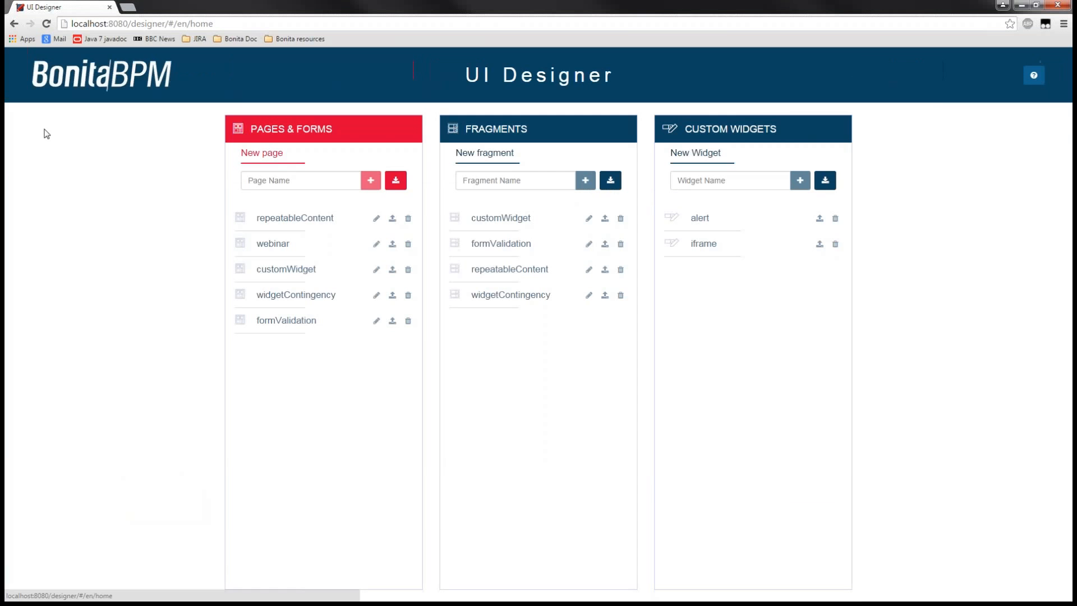
{"action": "left_click", "coordinate": [513, 243]}
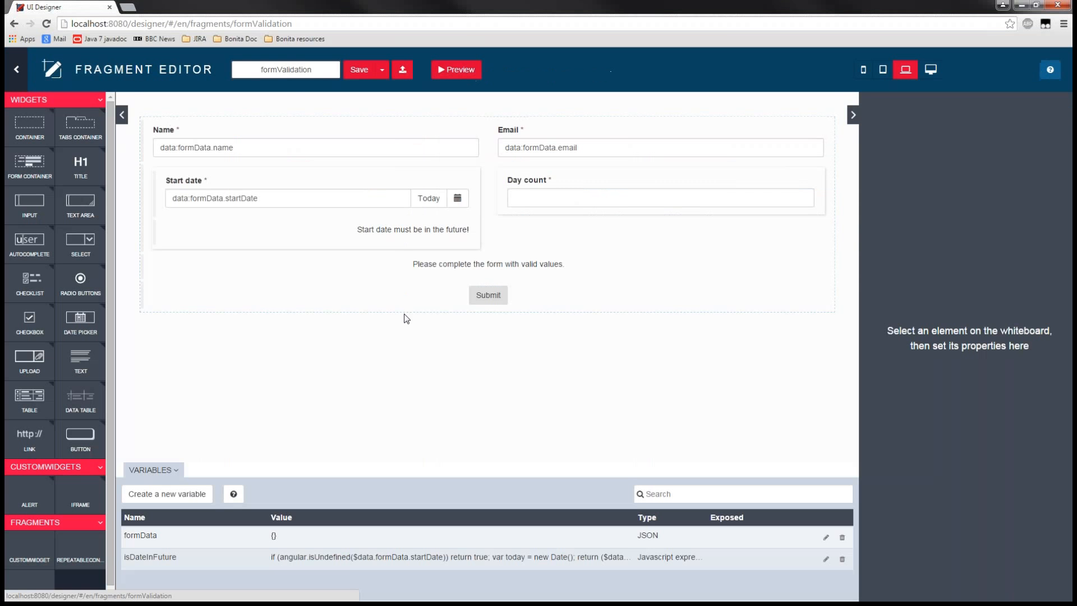
{"action": "left_click", "coordinate": [153, 311]}
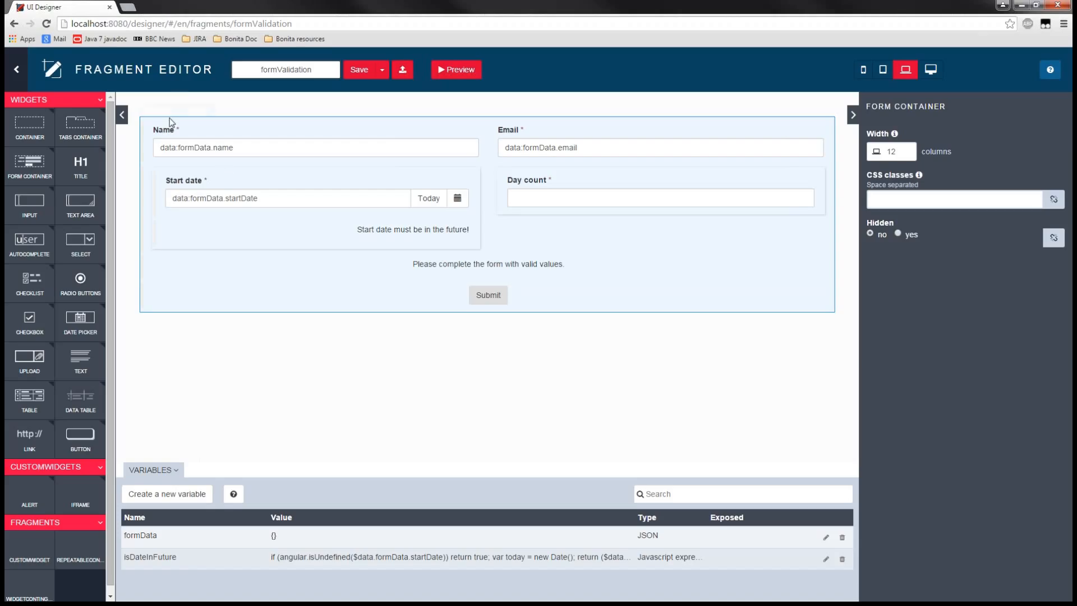
{"action": "mouse_move", "coordinate": [169, 118]}
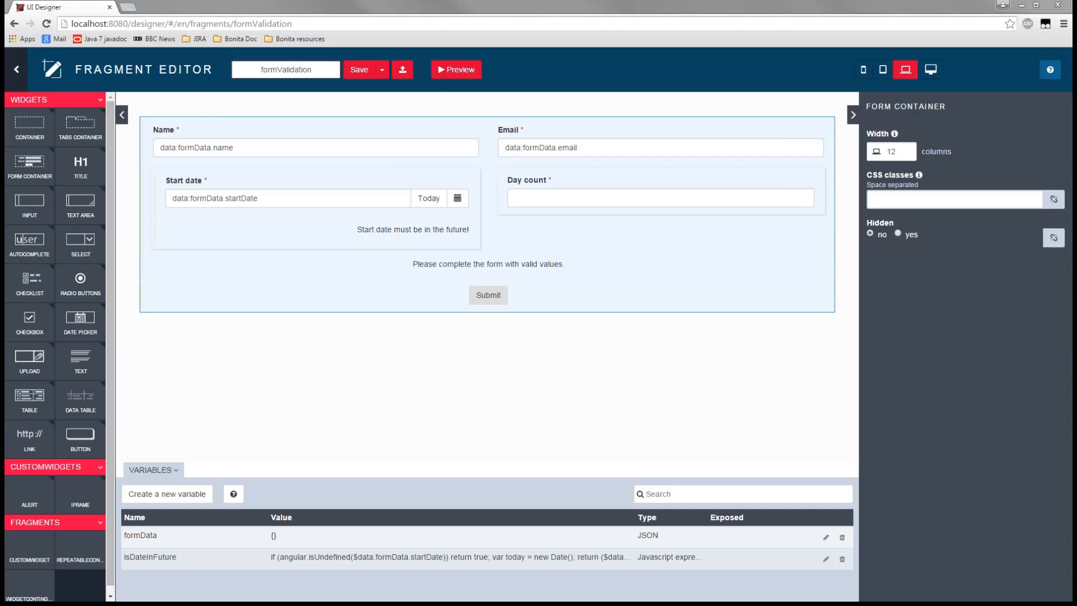
- View the Variables slide in the deep dive presentation, switch back to the UI Designer and return to its home page
{"action": "left_click", "coordinate": [17, 69]}
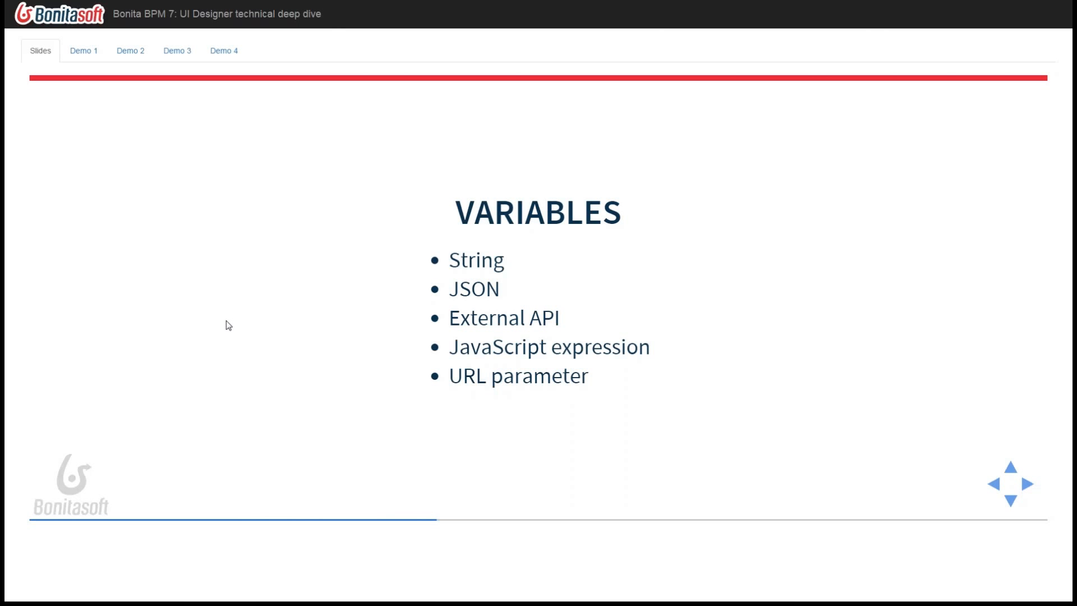
{"action": "key", "text": "Right"}
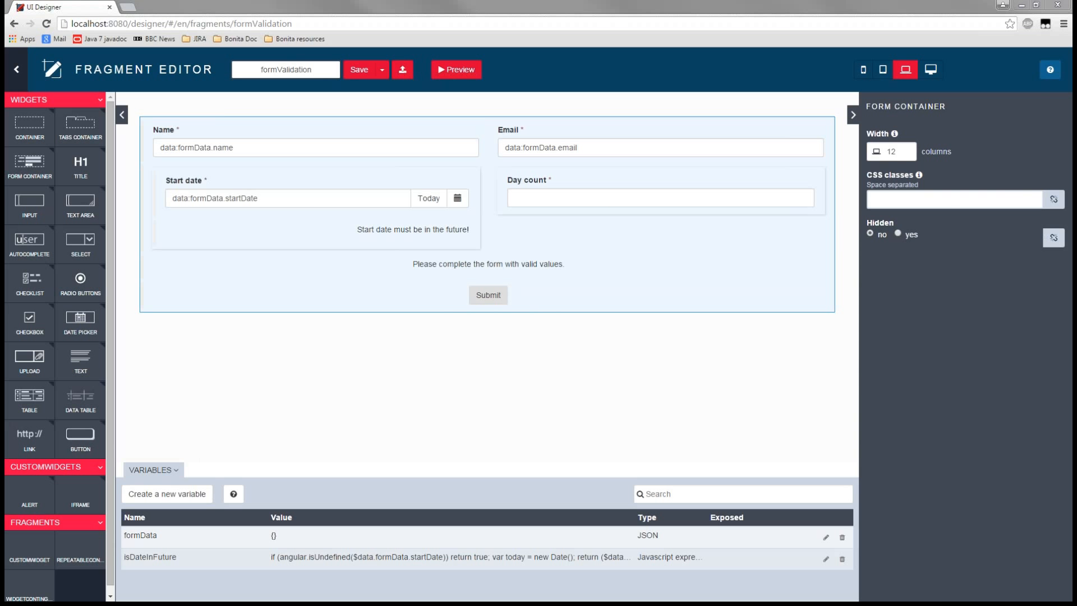
{"action": "left_click", "coordinate": [36, 72]}
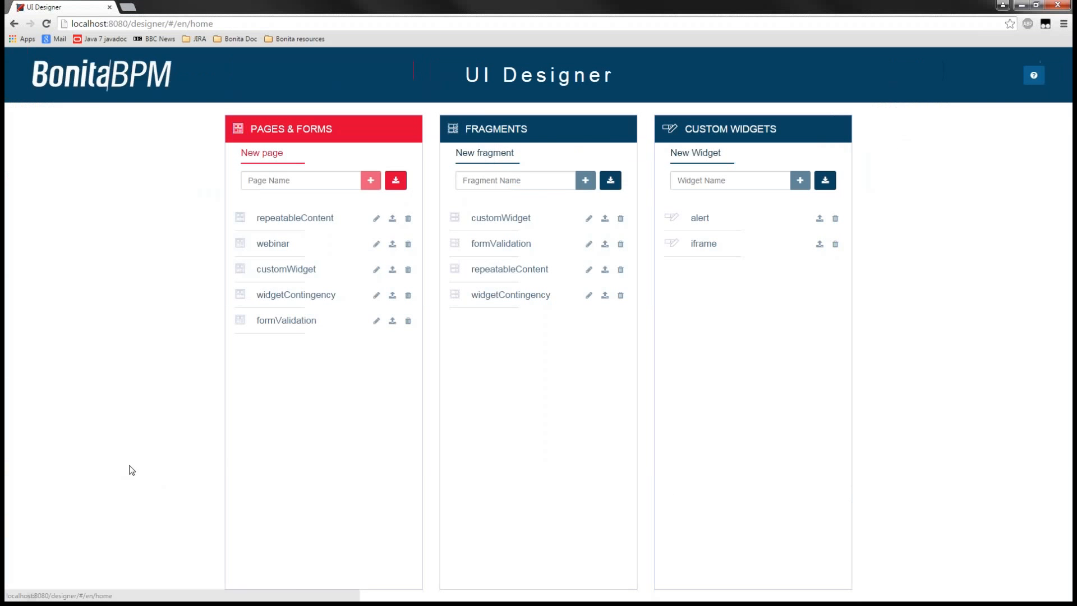